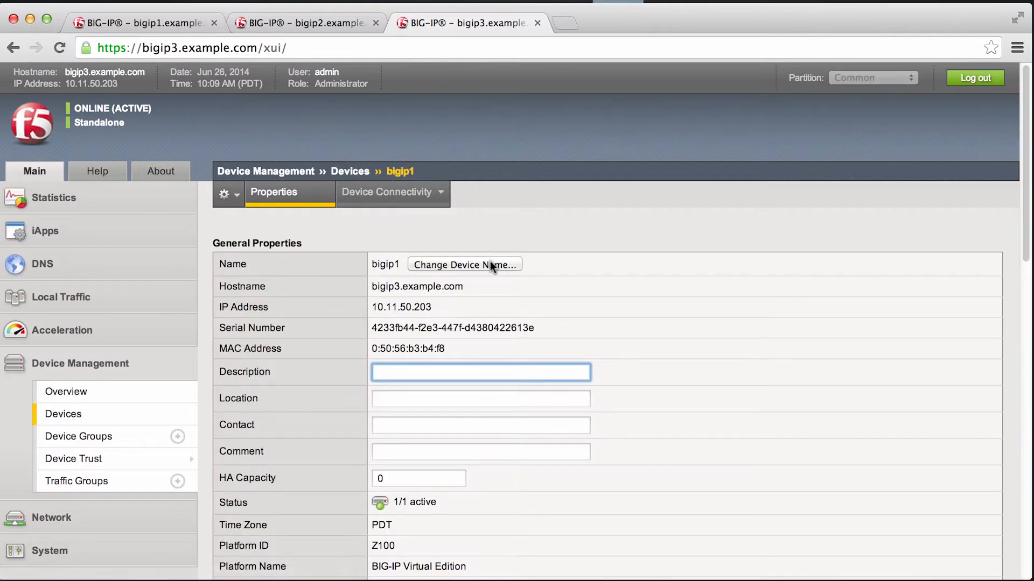
Step: Change the name of the bigip1 device on this unit to bigip3.example.com, retaining the current certificate signing authority
click(476, 261)
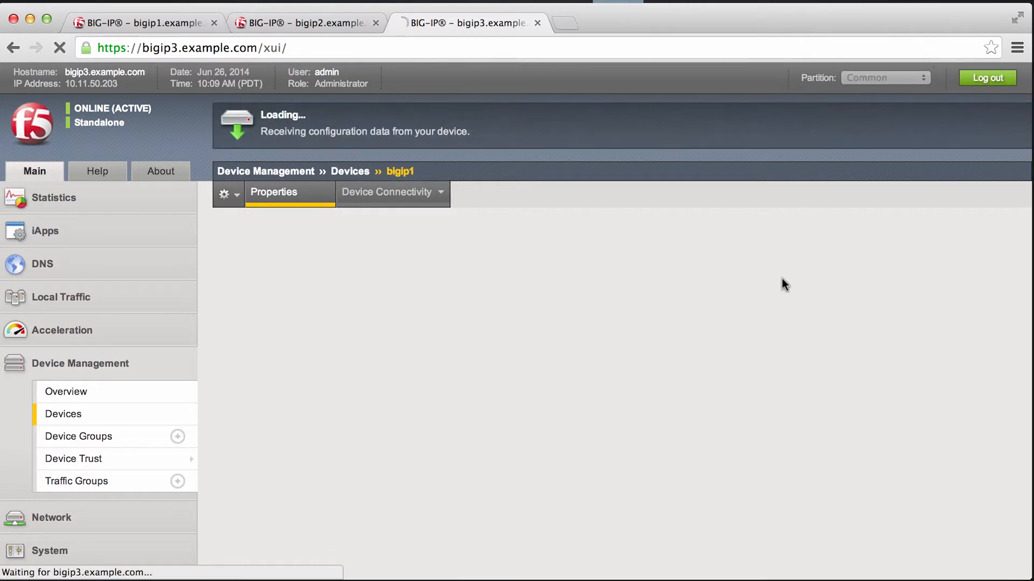
click(425, 265)
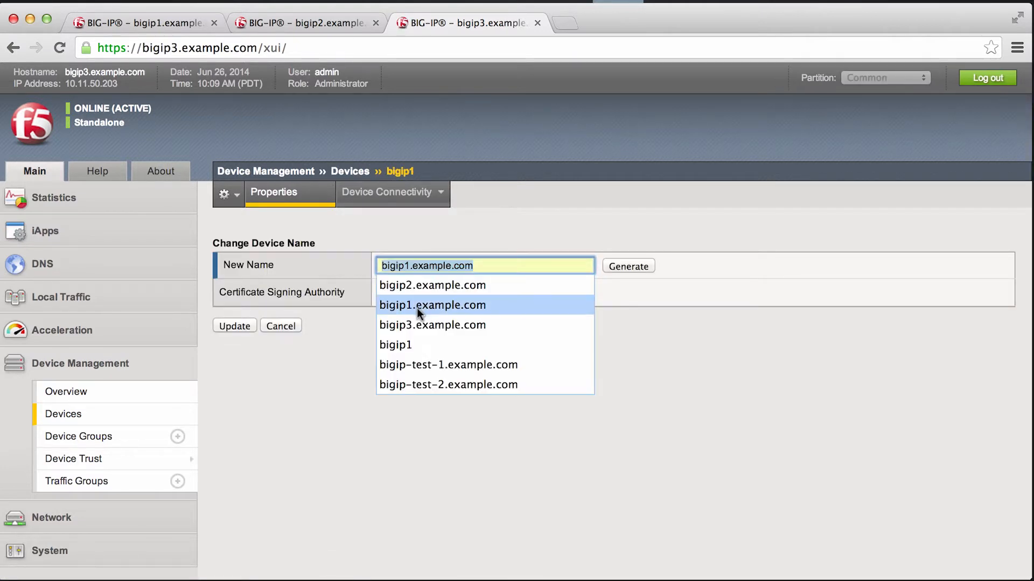
click(417, 325)
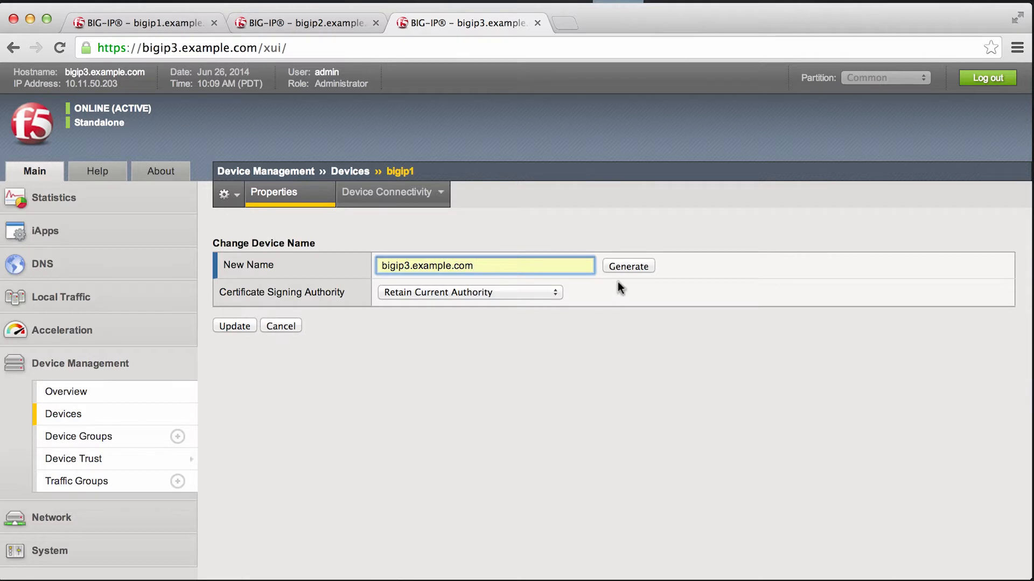
click(237, 325)
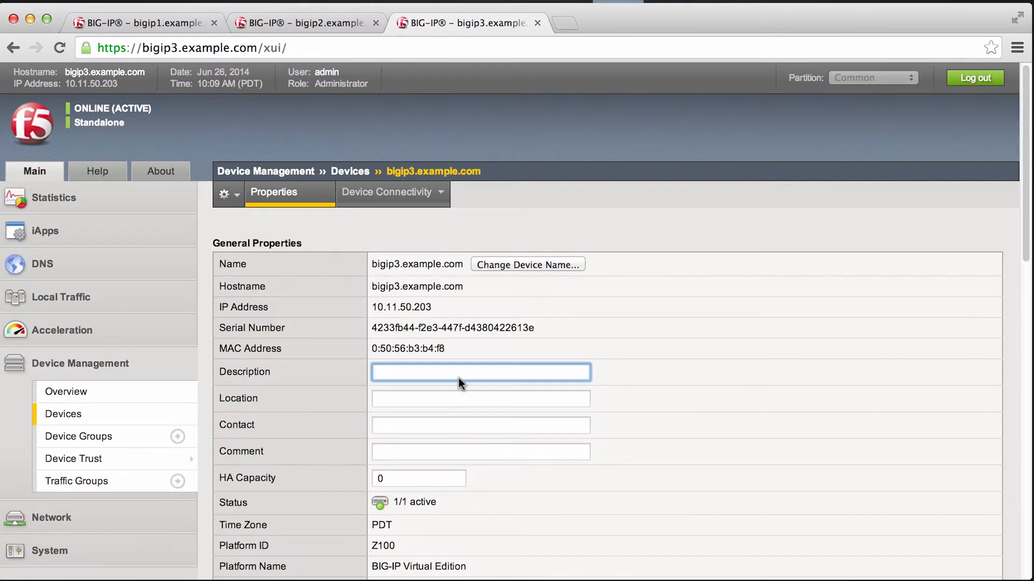
Step: Set the ConfigSync local address of bigip3.example.com to 10.14.50.203 (HA) and apply the update
mouse_move(382, 205)
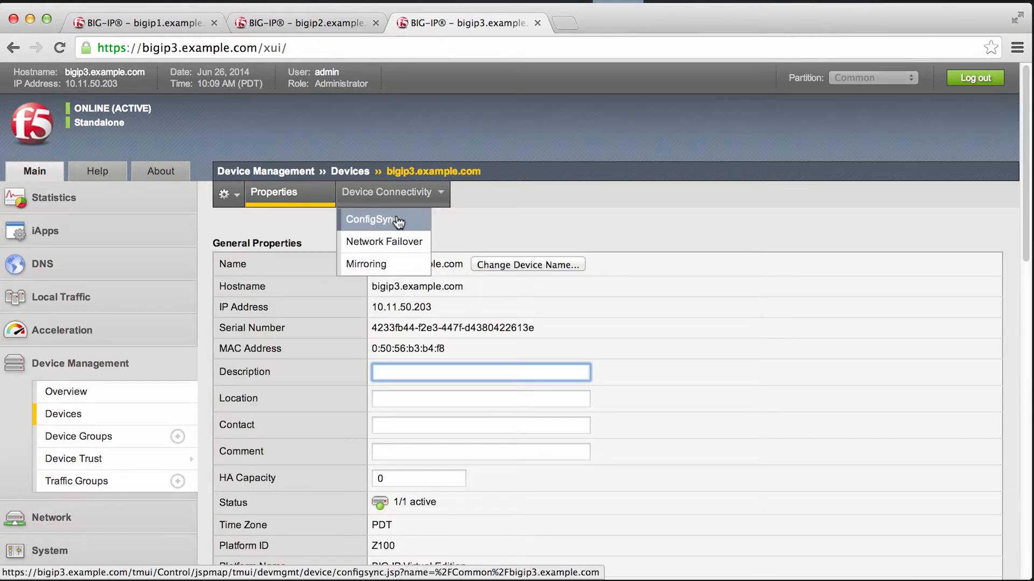
click(398, 220)
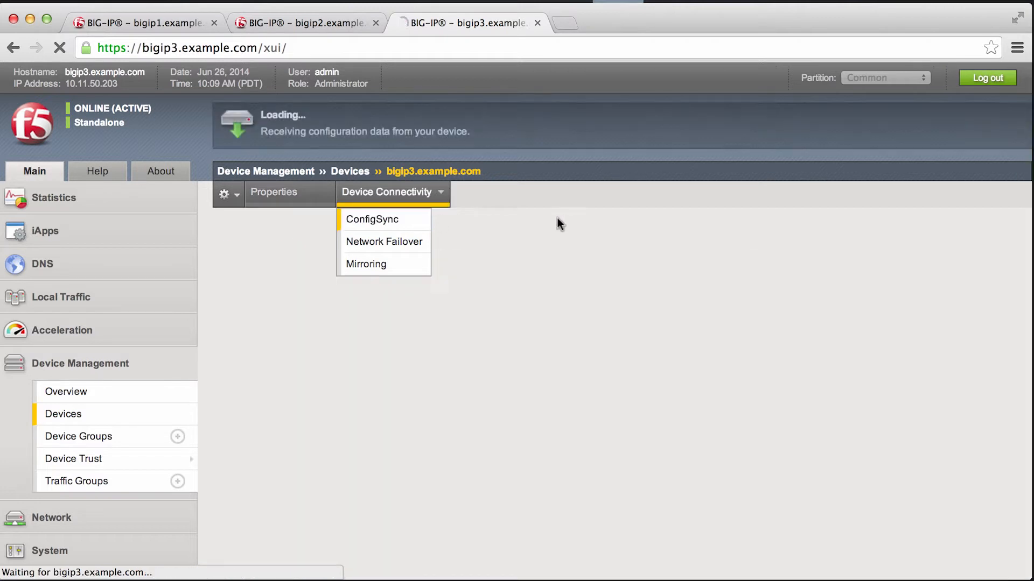
click(436, 265)
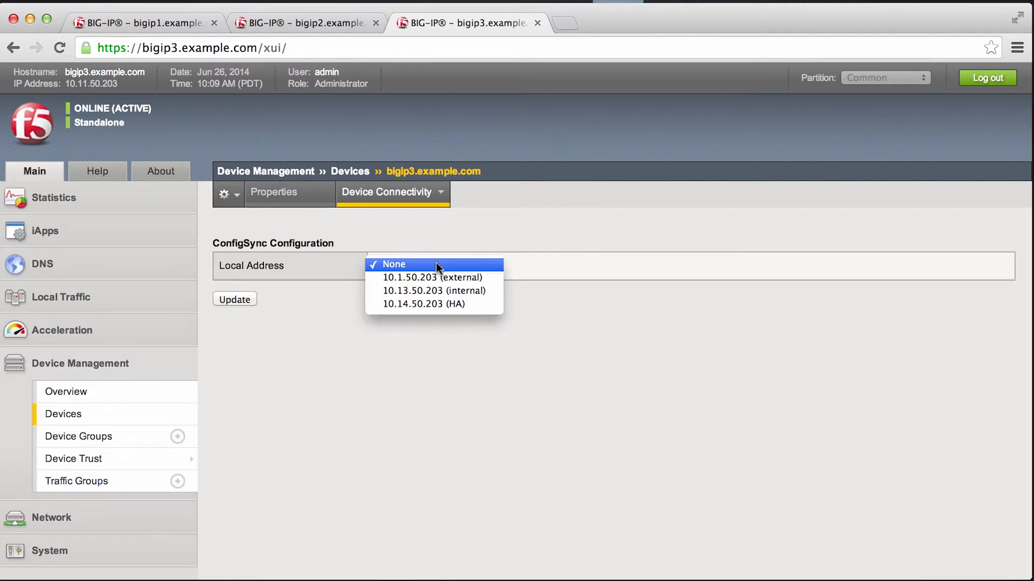
click(447, 304)
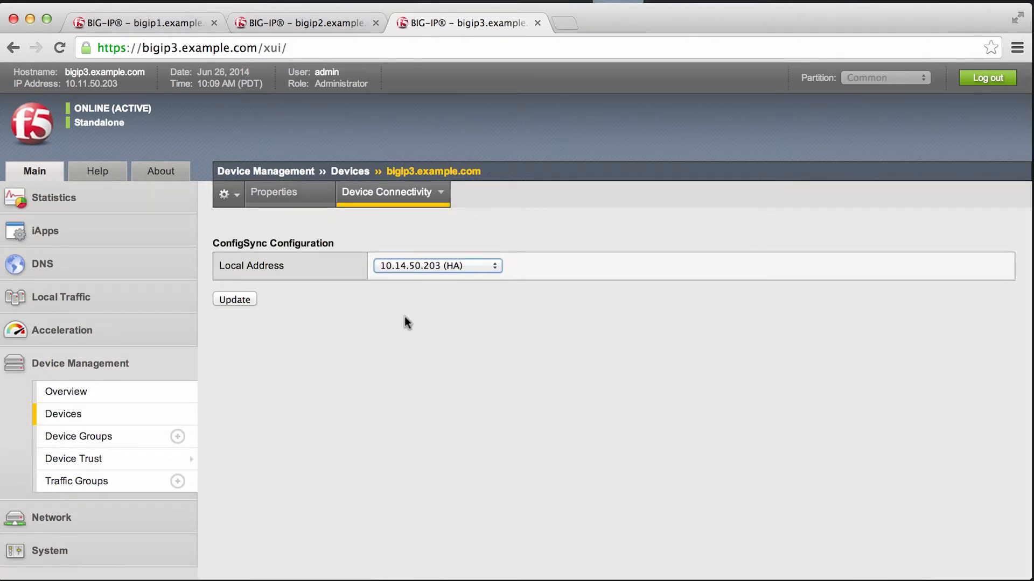
click(253, 300)
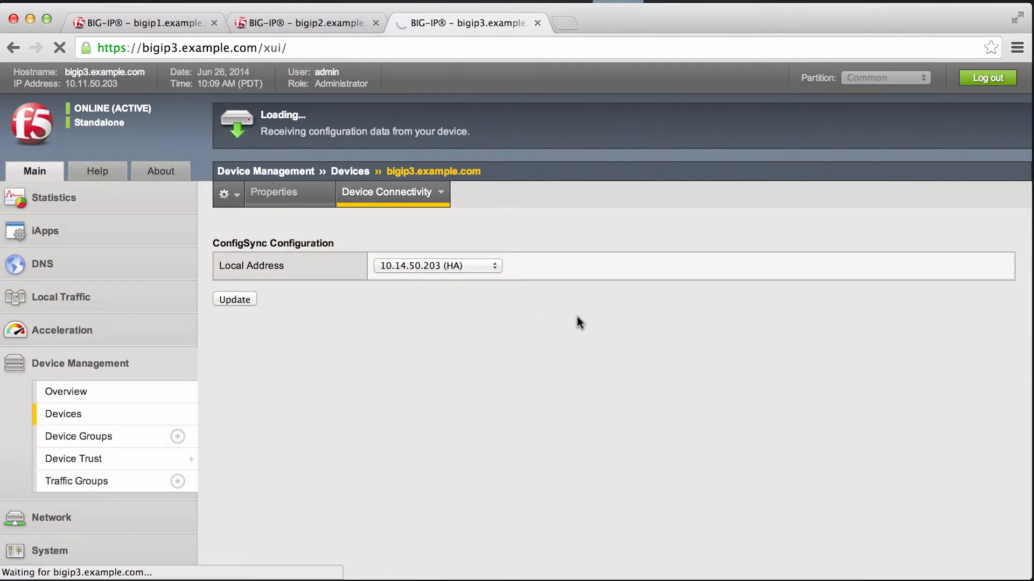
Step: Add network failover unicast addresses 10.14.50.203 (HA) and 10.11.50.203 (Management Address) to bigip3.example.com, both on port 1026
mouse_move(386, 192)
click(381, 242)
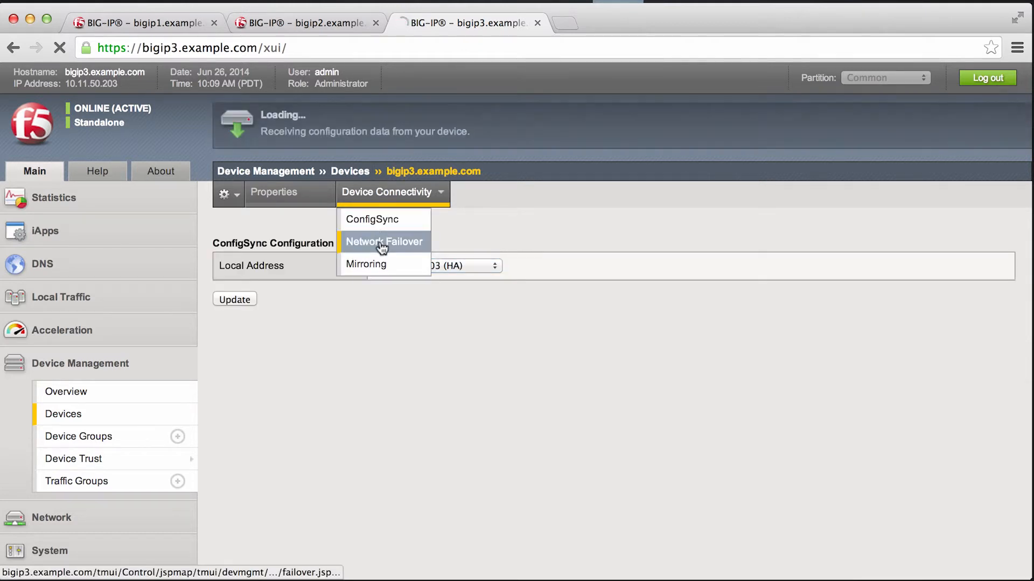
click(994, 240)
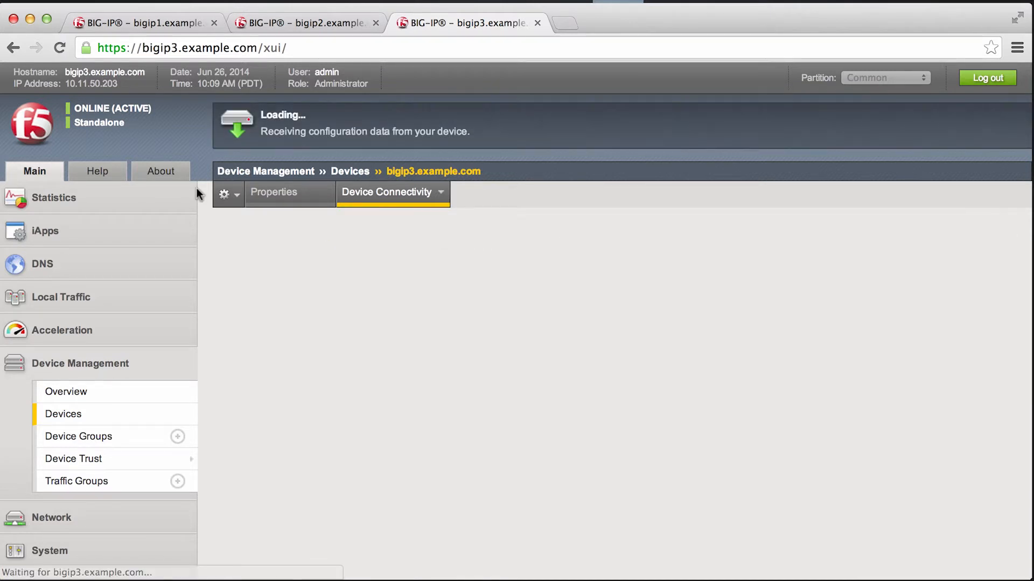
click(429, 242)
click(448, 262)
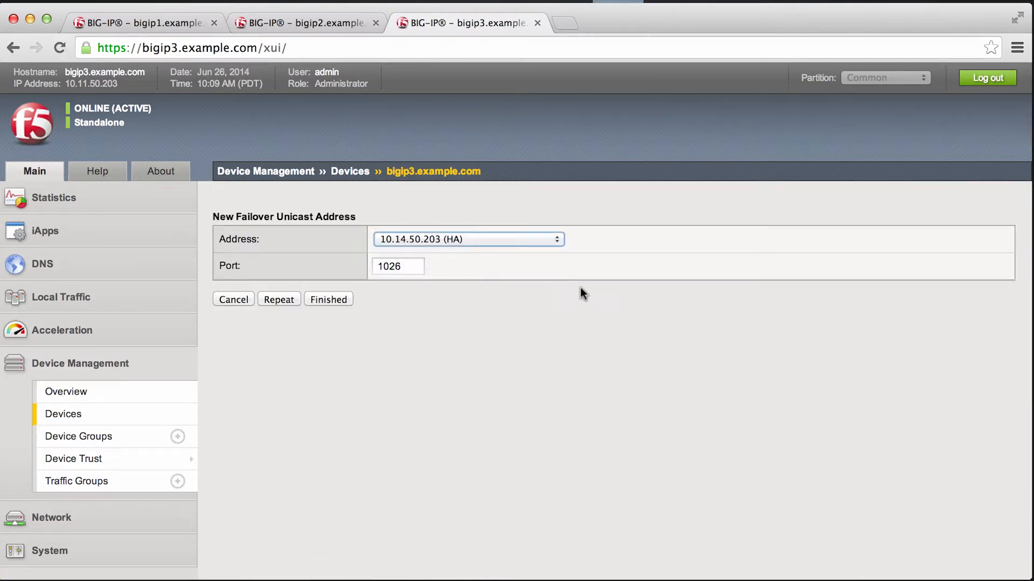
click(283, 299)
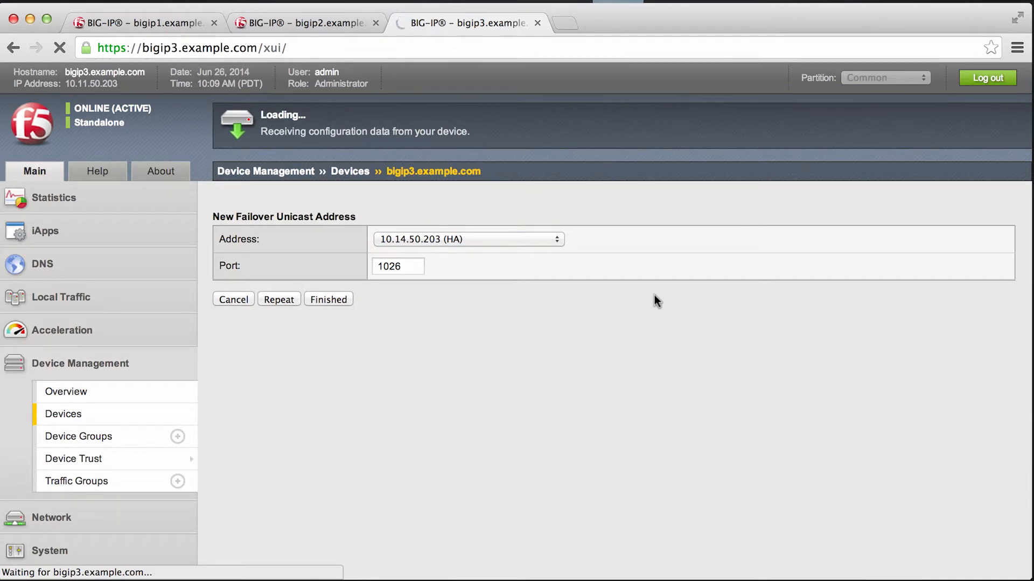
click(479, 240)
click(485, 264)
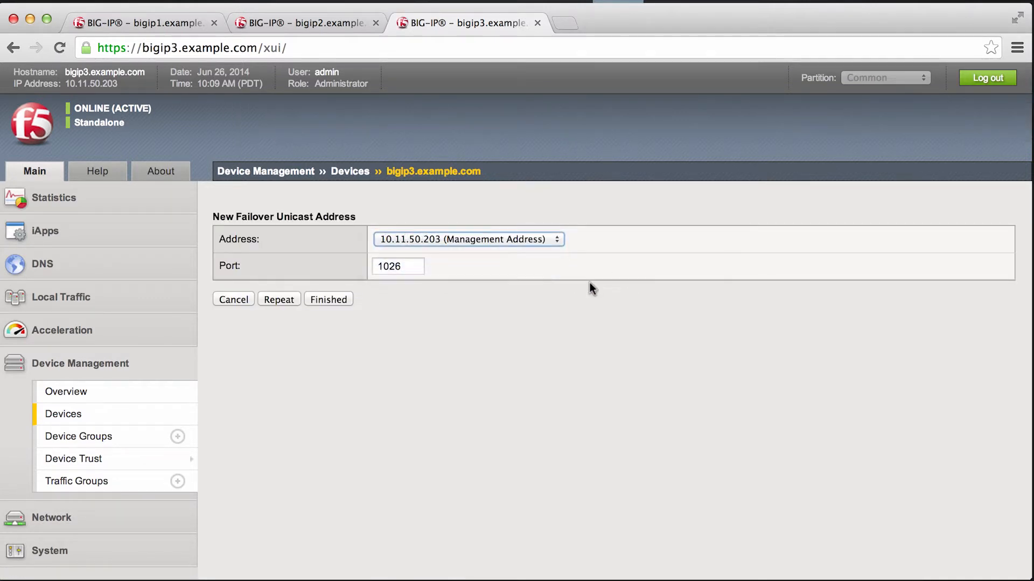
click(316, 300)
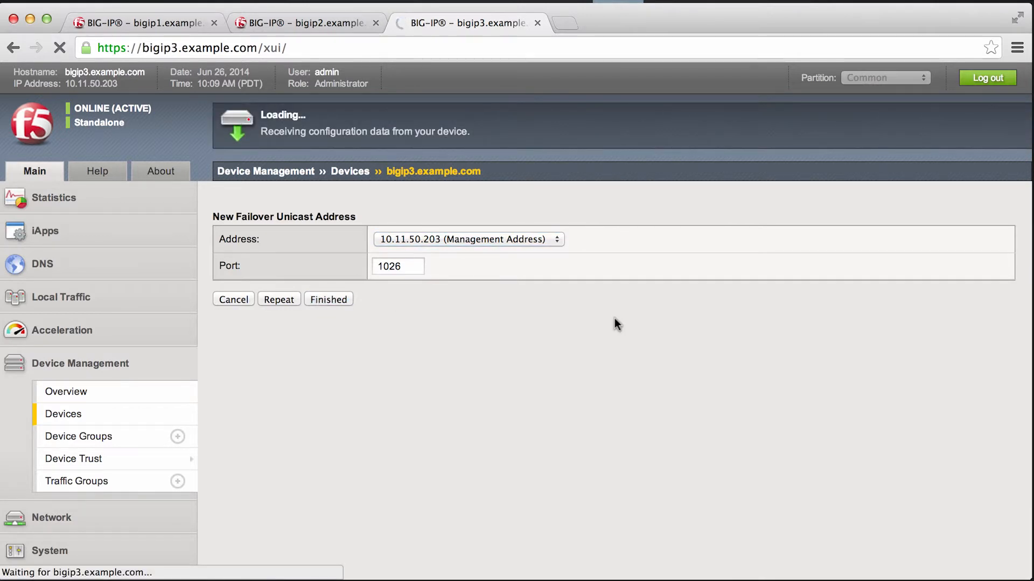
Step: Set the mirroring addresses to primary 10.14.50.203 (HA) and secondary 10.13.50.203 (internal), update, and return to the device list
mouse_move(411, 204)
click(383, 264)
click(464, 265)
click(467, 303)
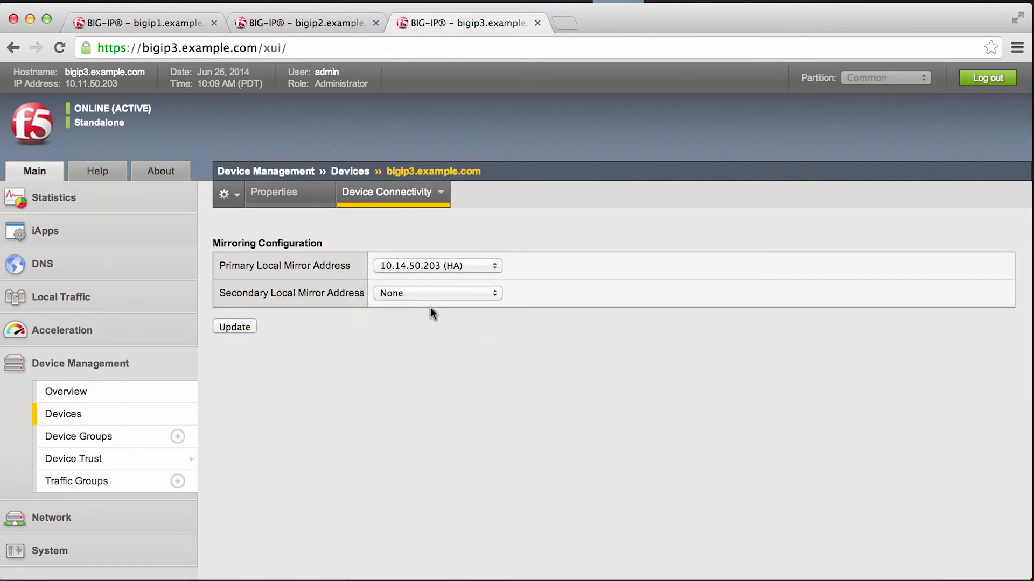
click(437, 293)
click(456, 319)
click(236, 327)
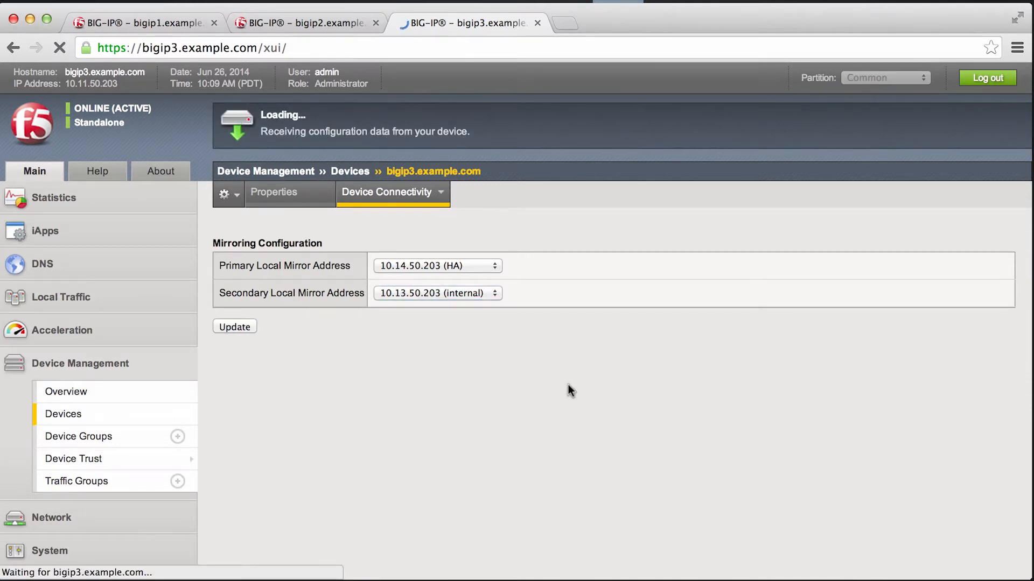
click(615, 390)
click(101, 421)
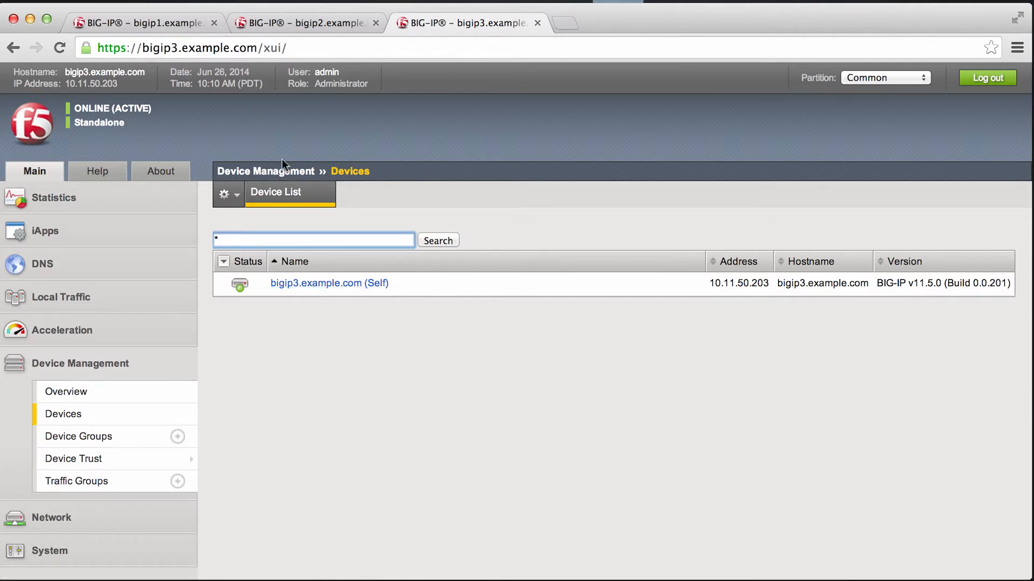
Step: On bigip1, add bigip3.example.com at 10.11.50.203 as a trusted peer authority device, entering its administrator username and password
click(144, 22)
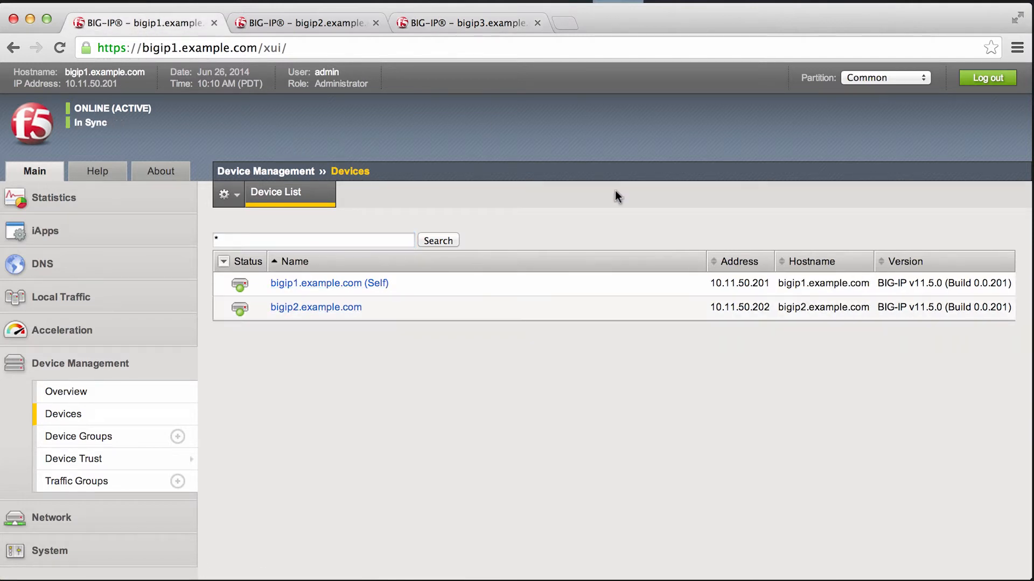
mouse_move(108, 472)
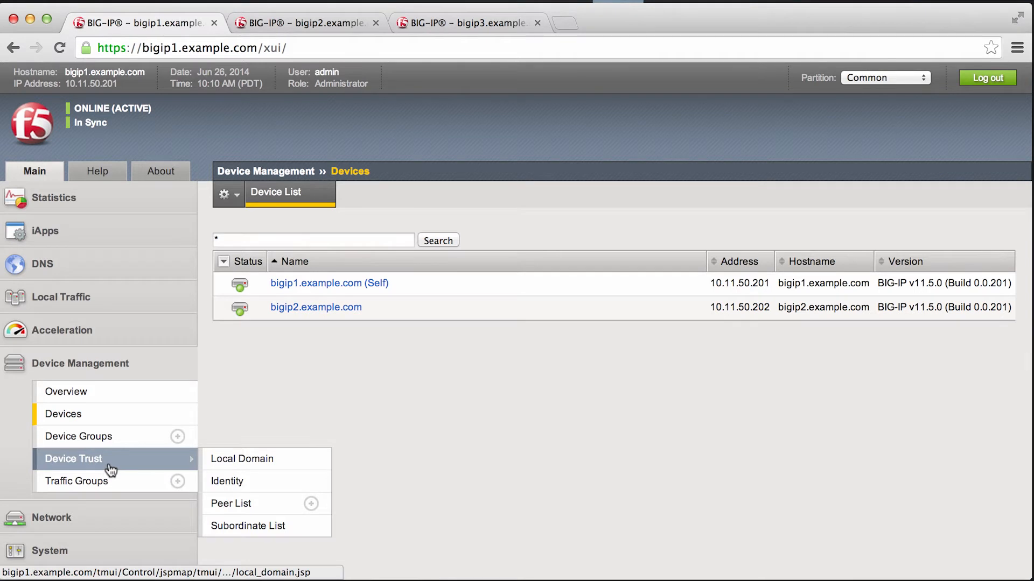
click(235, 512)
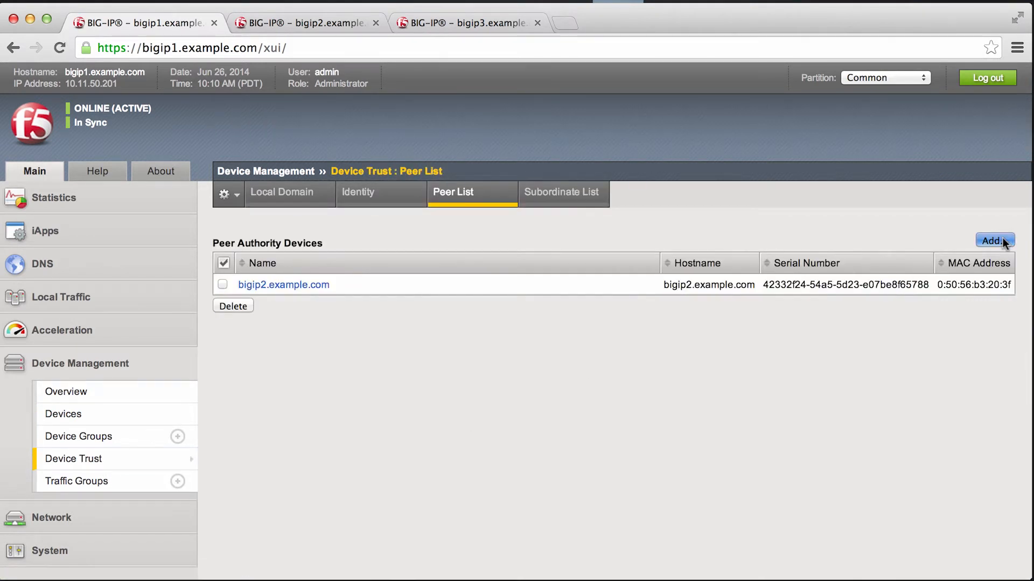
click(993, 241)
click(405, 238)
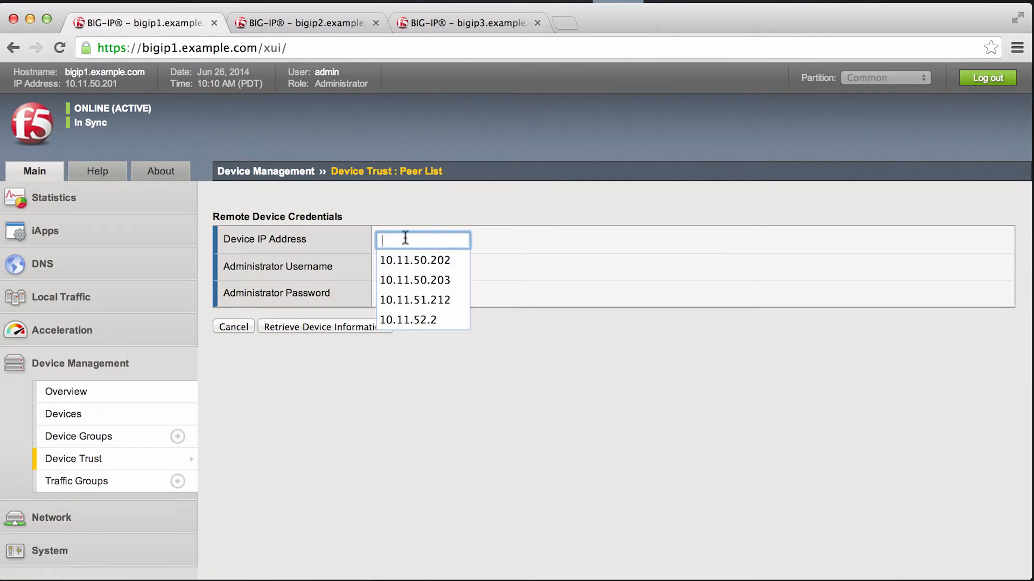
click(415, 280)
click(406, 267)
text(admin)
key(Tab)
text(admin)
click(329, 325)
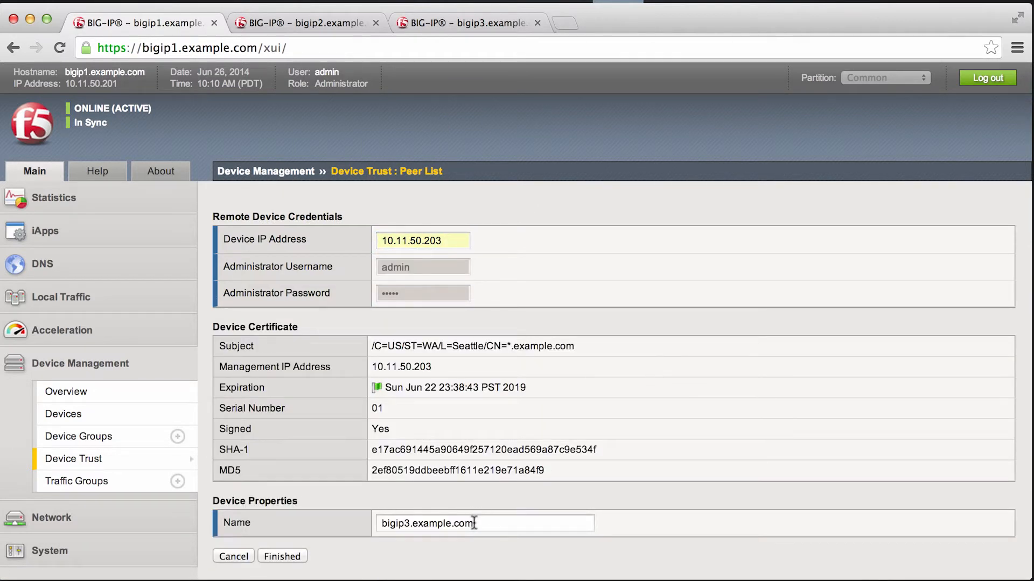
drag(474, 524, 363, 518)
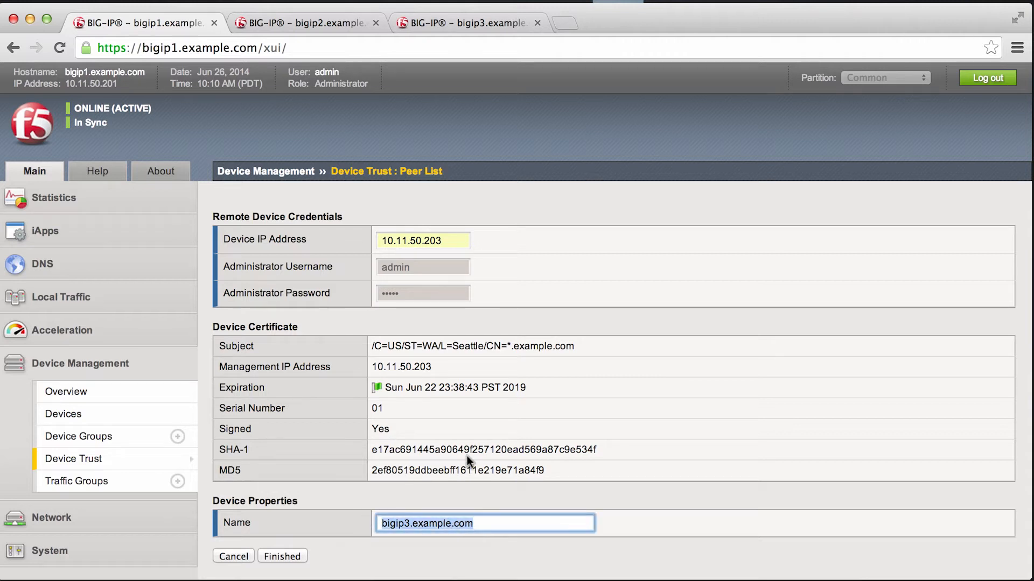
click(279, 557)
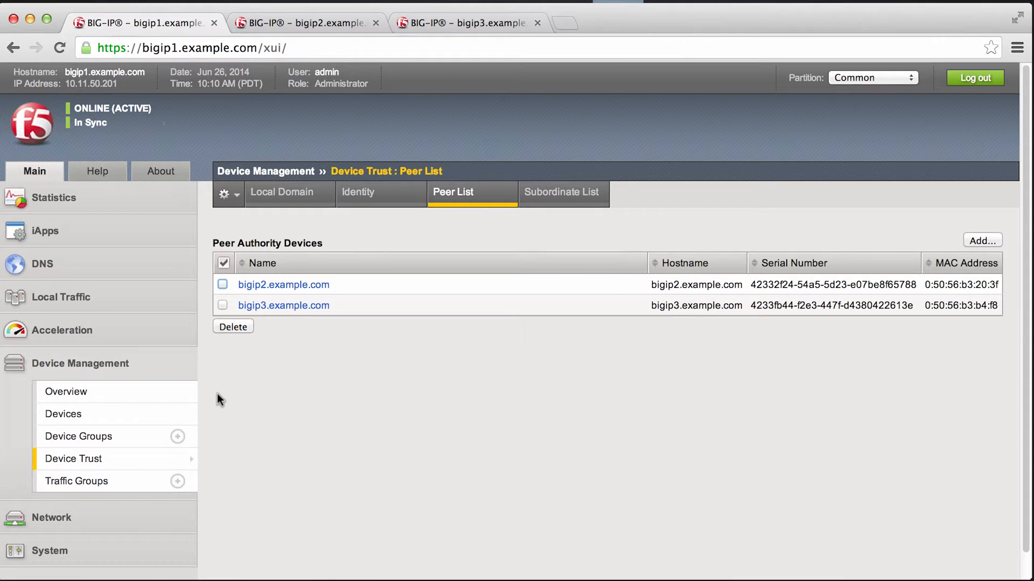
Step: Add bigip3.example.com to the members of the my_sync_failover_group device group and apply the update
click(80, 435)
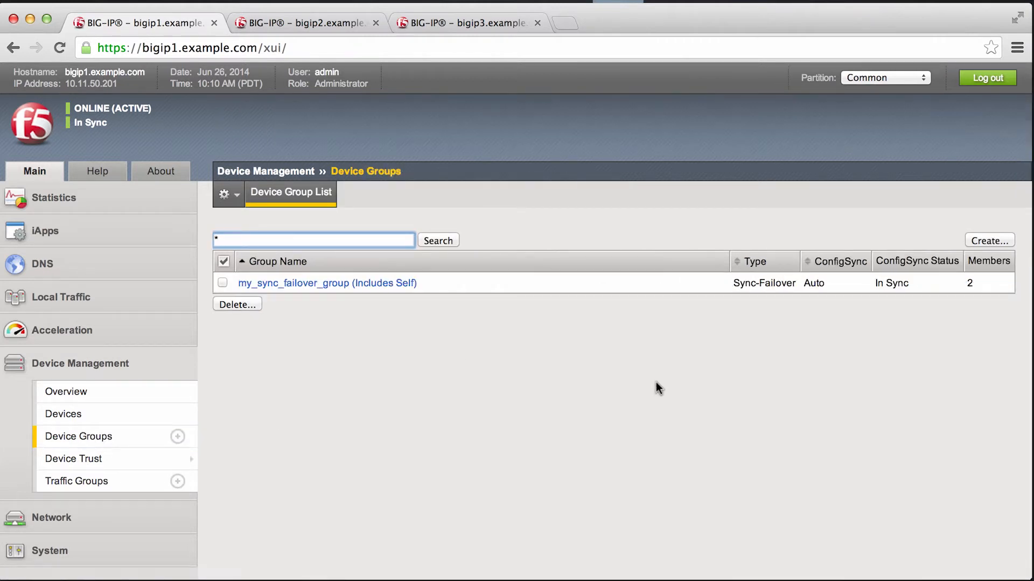
click(363, 285)
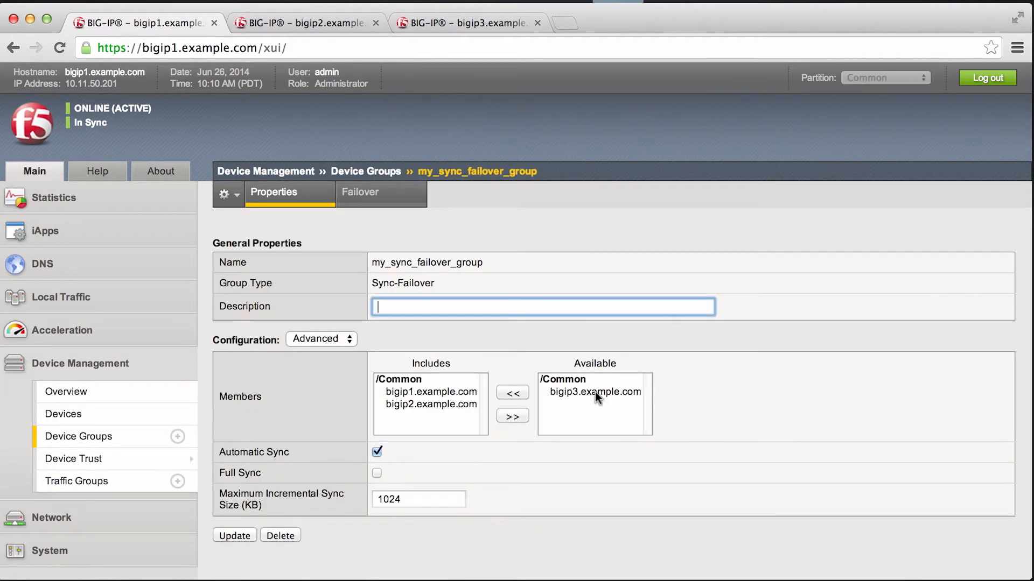
click(595, 392)
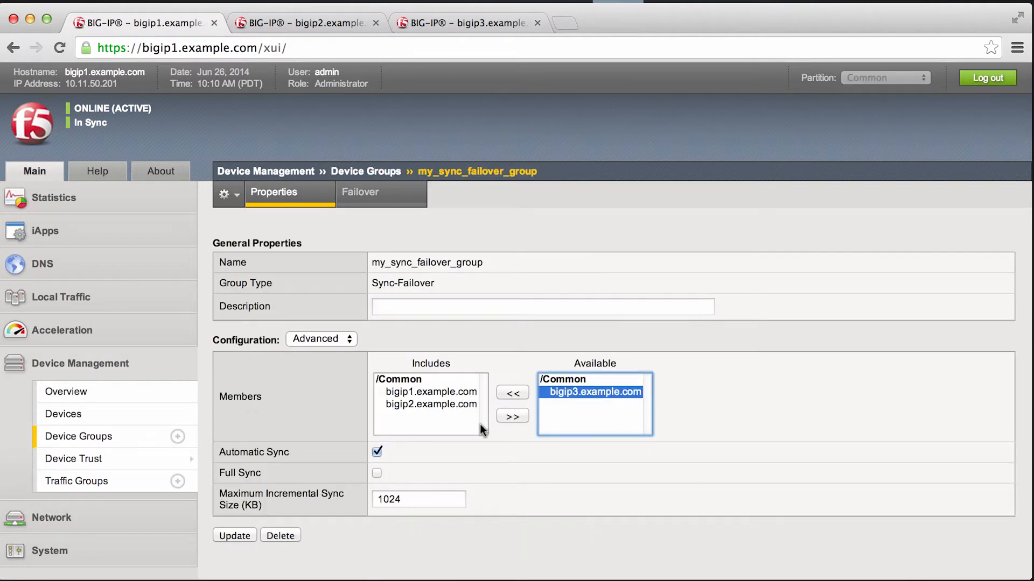
click(513, 393)
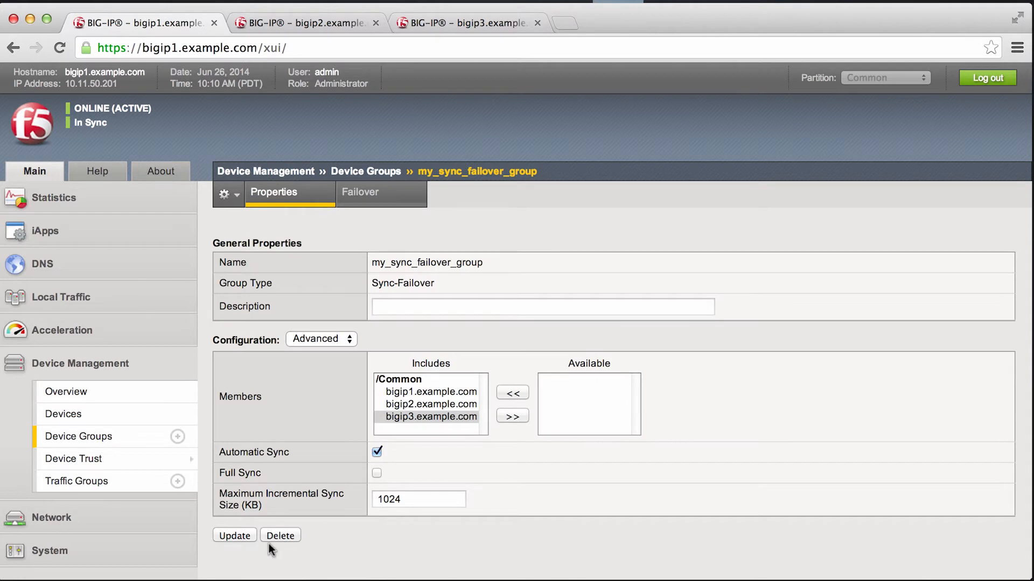
click(236, 535)
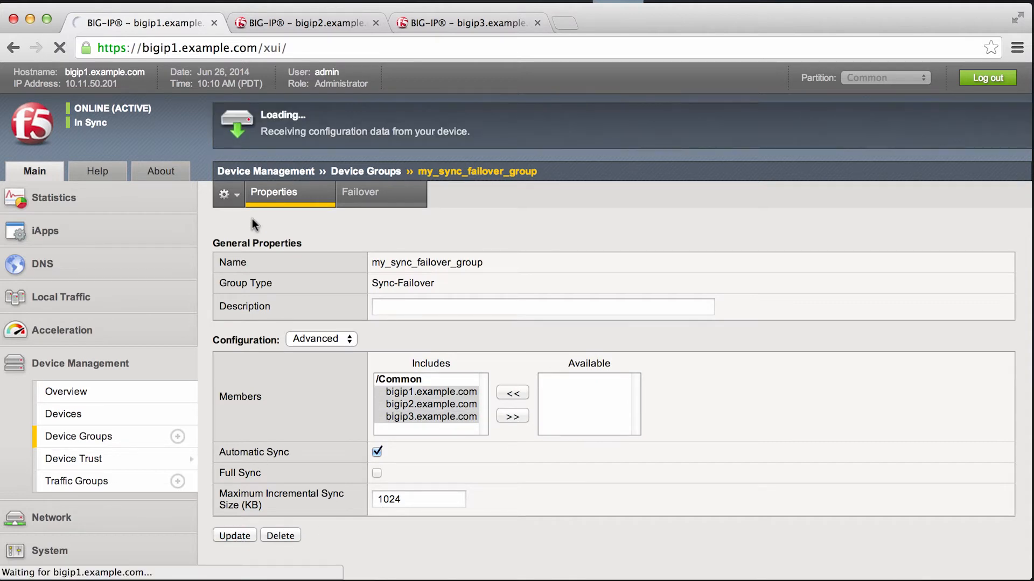
Step: Check the sync and failover status on bigip1, bigip2 and bigip3, including the device management overview on bigip3
click(314, 23)
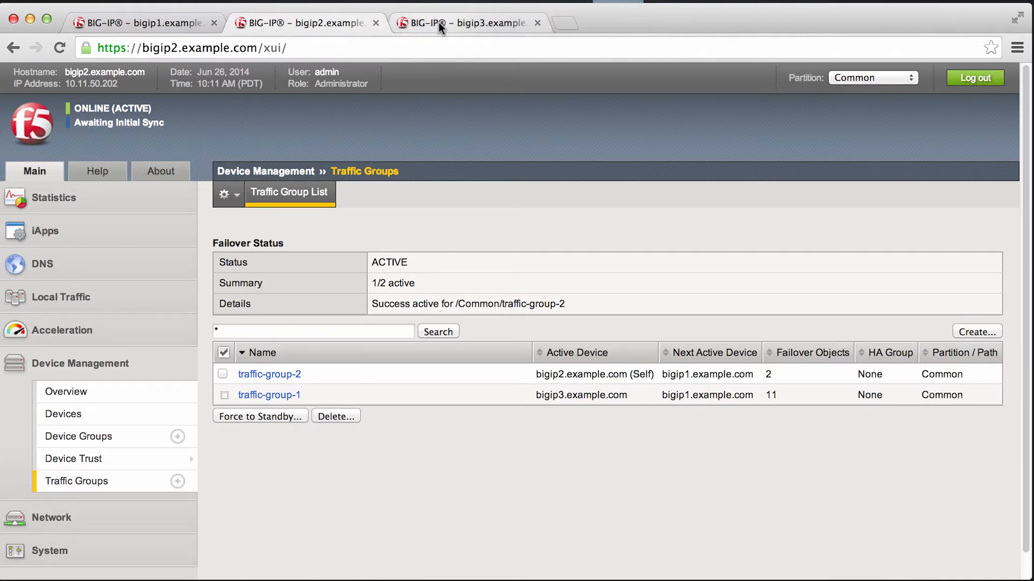
click(454, 22)
click(99, 397)
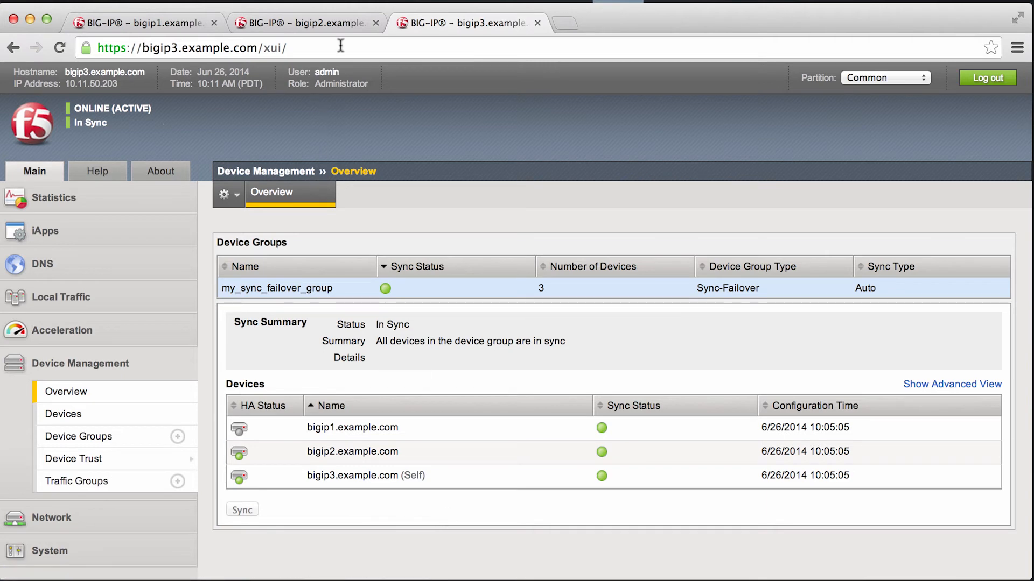
click(291, 22)
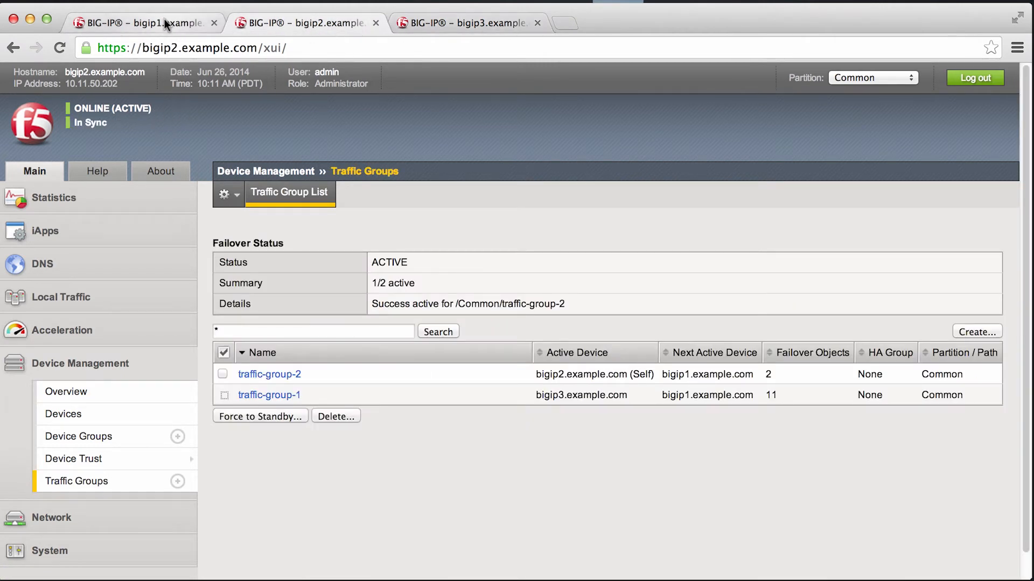
click(164, 20)
click(311, 21)
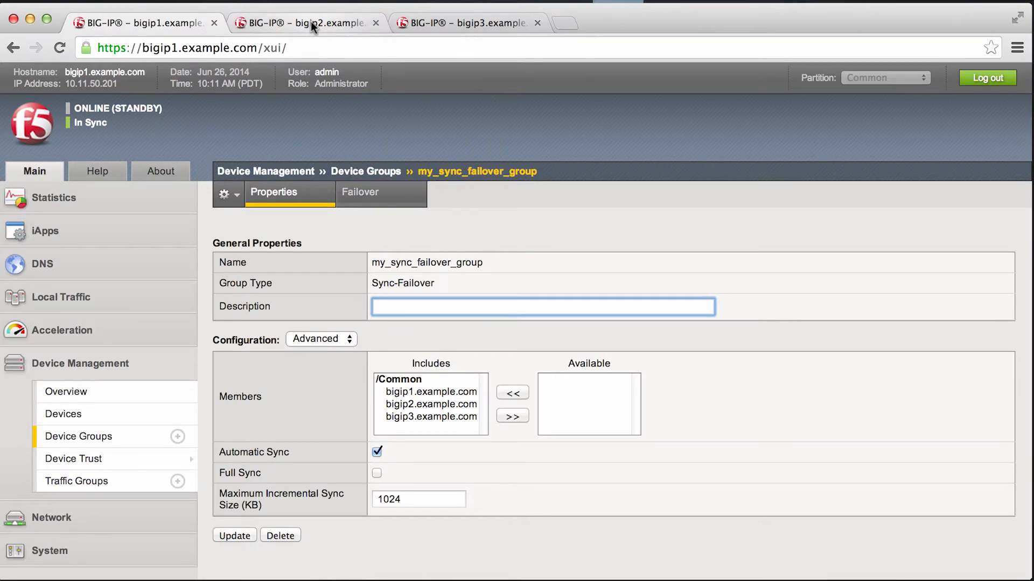
Step: Switch to bigip3.example.com and open the form for a new traffic group
click(447, 21)
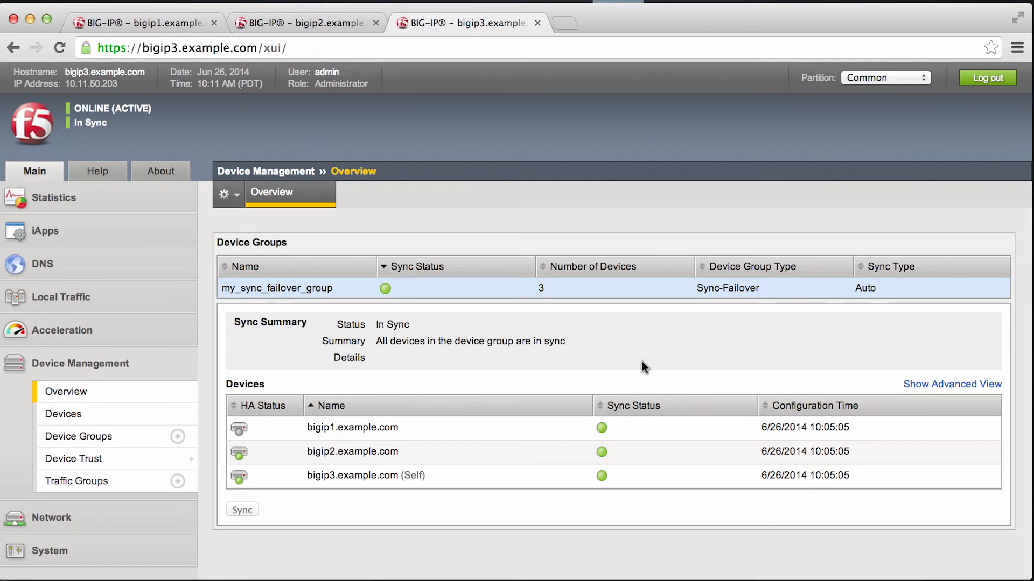
click(65, 525)
scroll(108, 420, down, 5)
scroll(91, 391, up, 3)
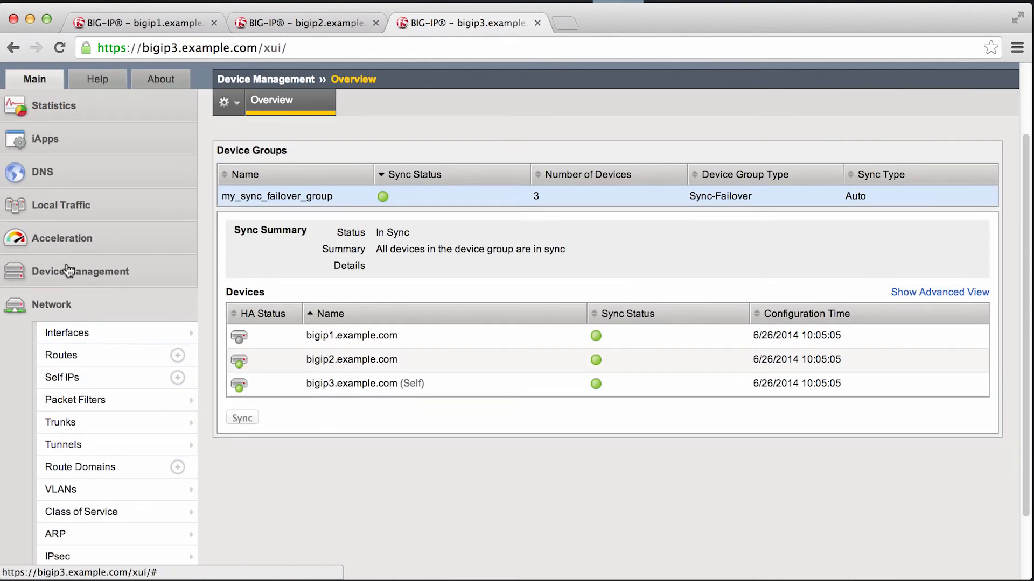
click(72, 274)
click(94, 486)
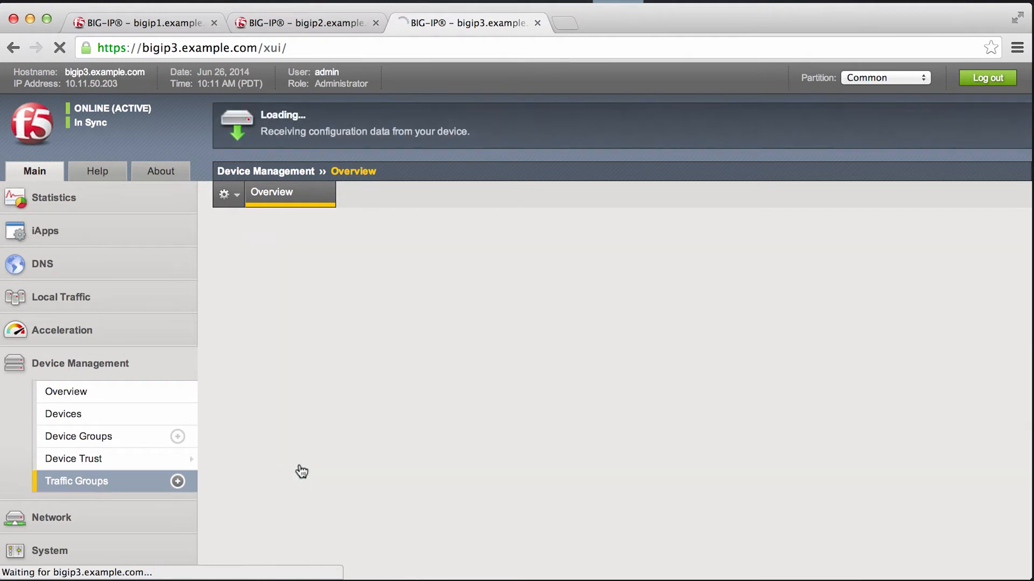
click(999, 332)
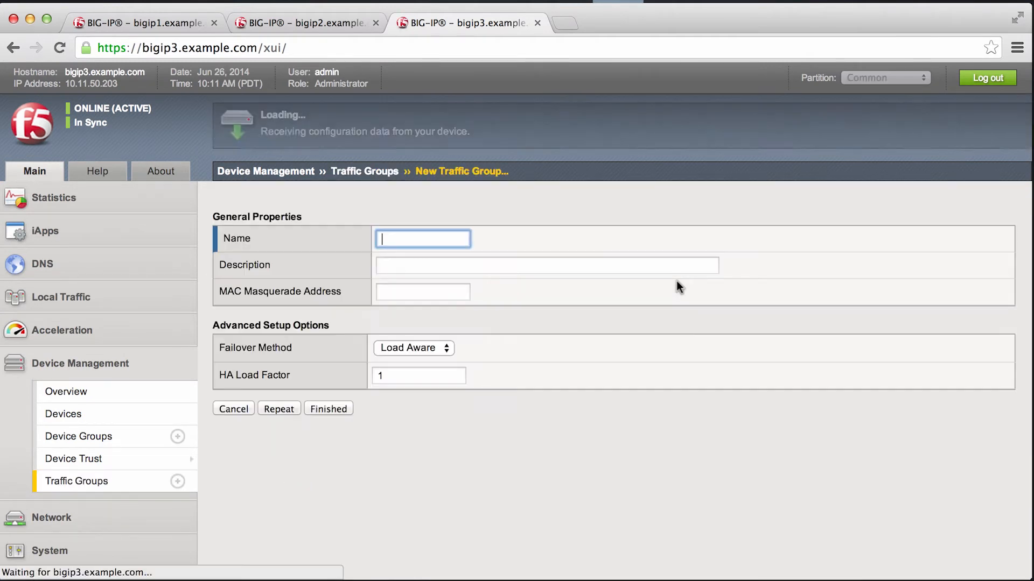
Step: Name the new traffic group traffic-group-3 and set its failover method to HA Order
click(388, 233)
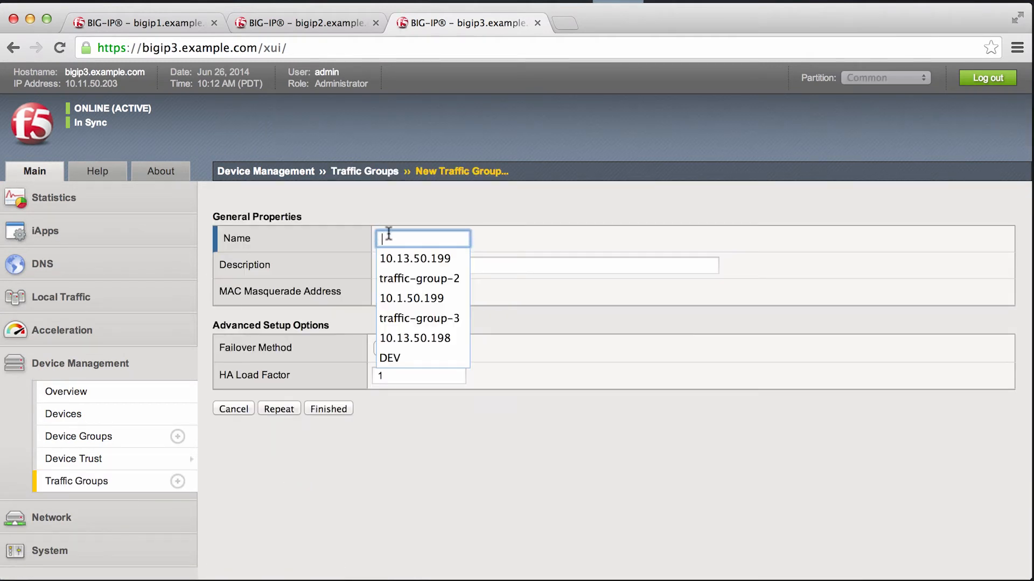
text(traffic-group)
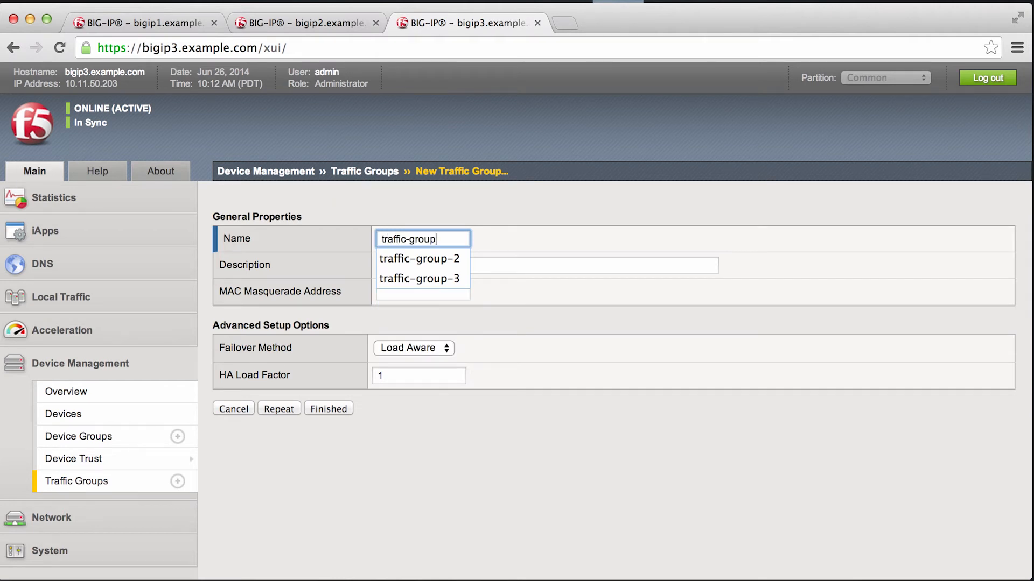
text(-3)
click(550, 233)
click(388, 292)
click(412, 346)
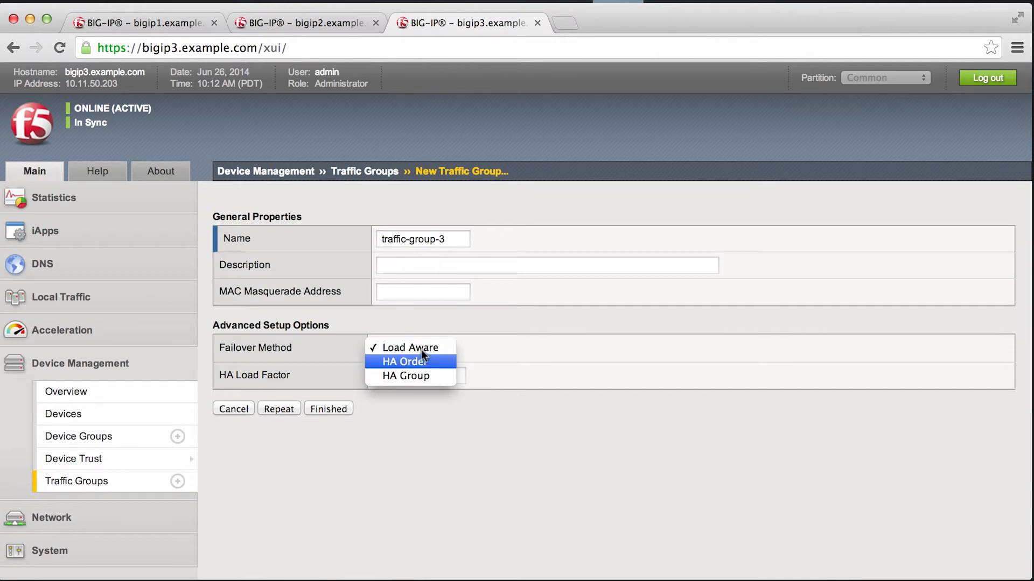
click(424, 356)
Step: Enable the failover order bigip3, bigip1, bigip2 for traffic-group-3 and finish creating the group
click(586, 448)
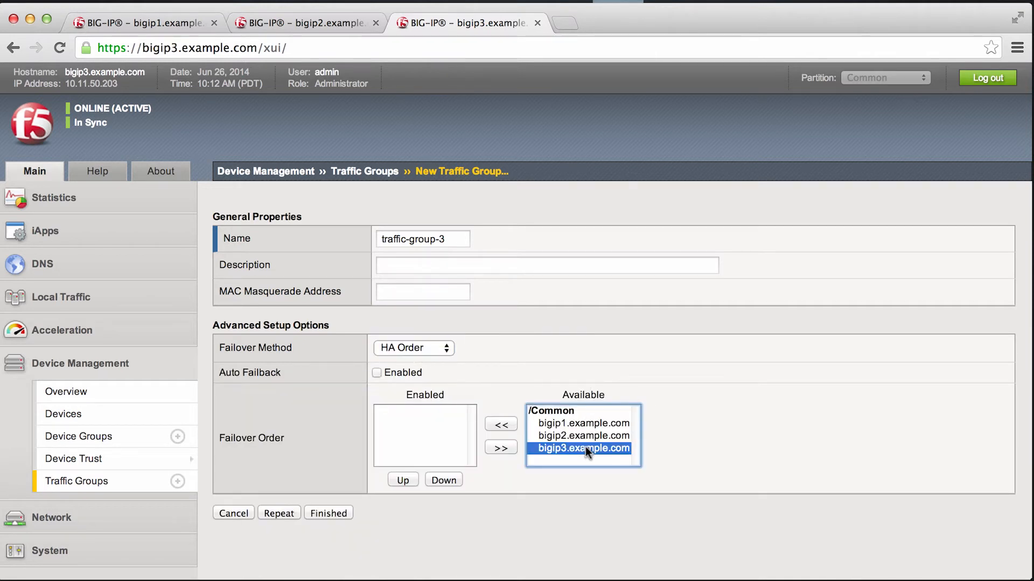
click(502, 424)
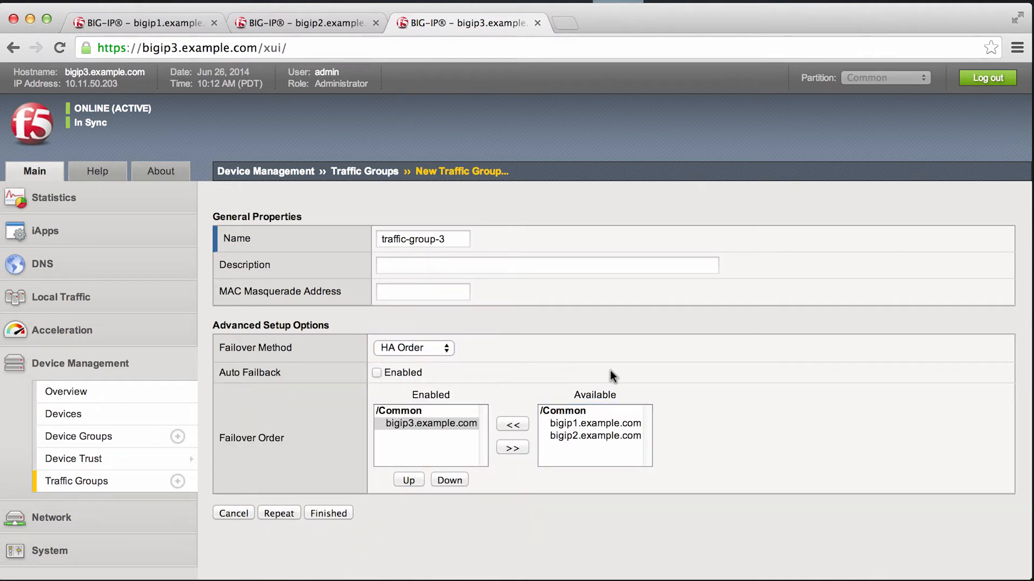
drag(587, 423, 587, 436)
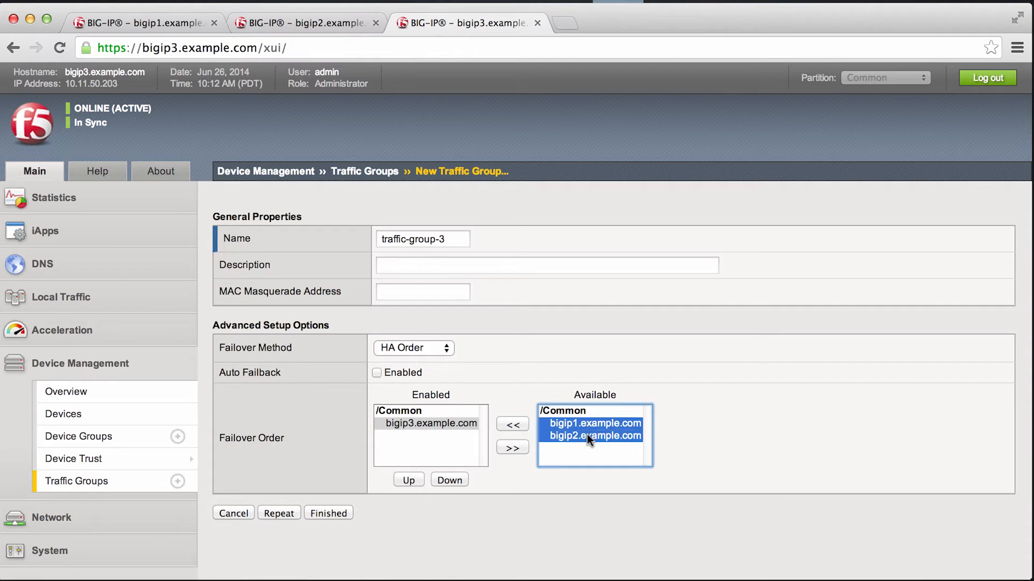
click(587, 432)
click(559, 425)
click(518, 426)
click(580, 423)
click(510, 425)
click(328, 512)
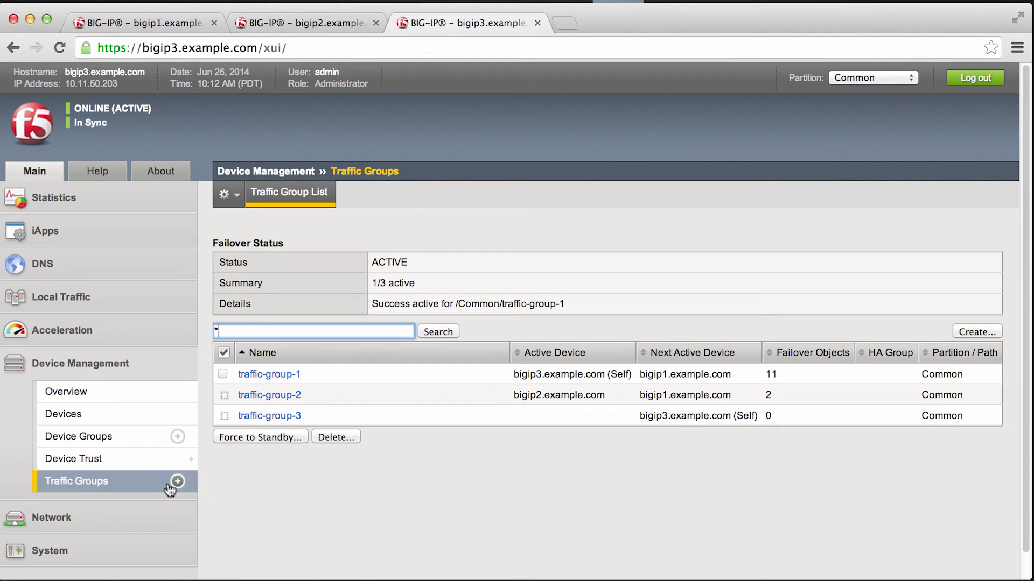
Step: Open the form for a new self IP in the network configuration of bigip3
scroll(20, 460, down, 1)
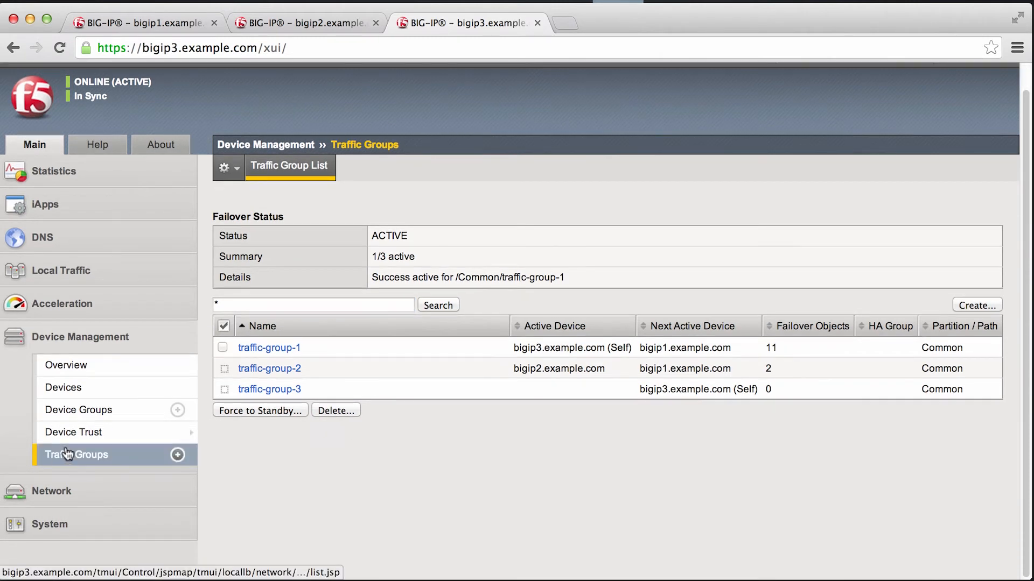
click(74, 270)
mouse_move(118, 332)
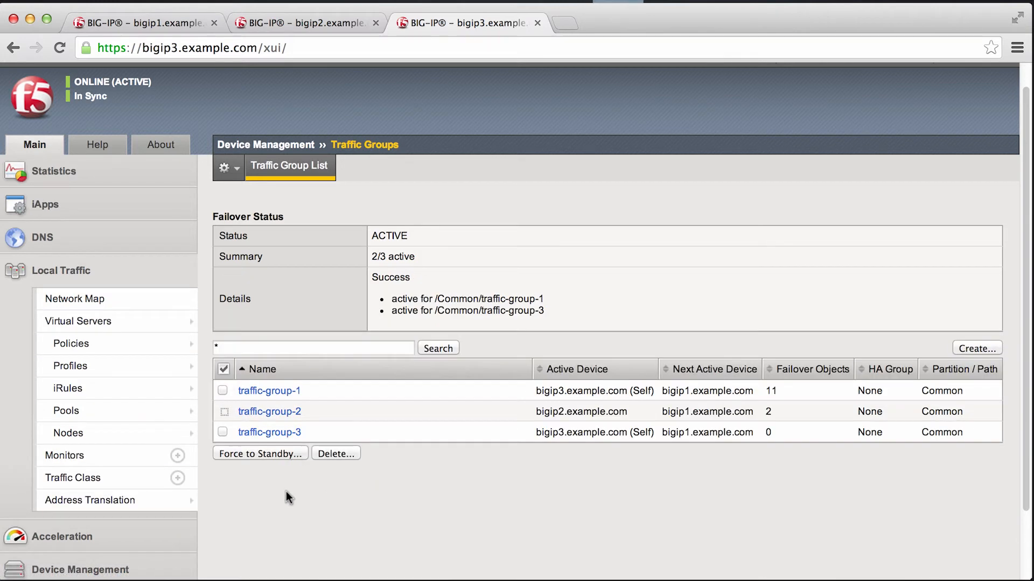
scroll(286, 492, down, 3)
click(67, 521)
mouse_move(101, 519)
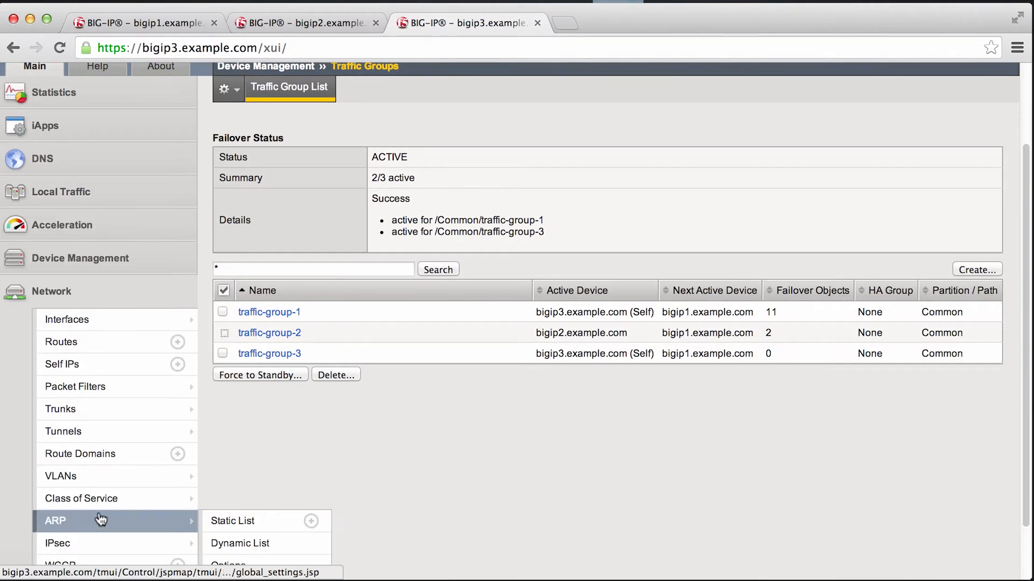
click(99, 366)
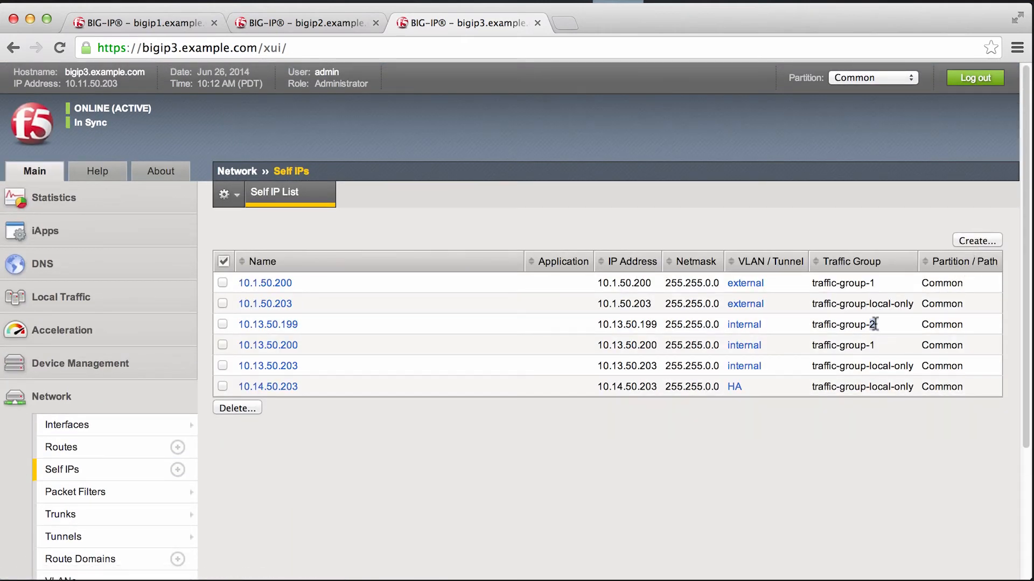
click(973, 240)
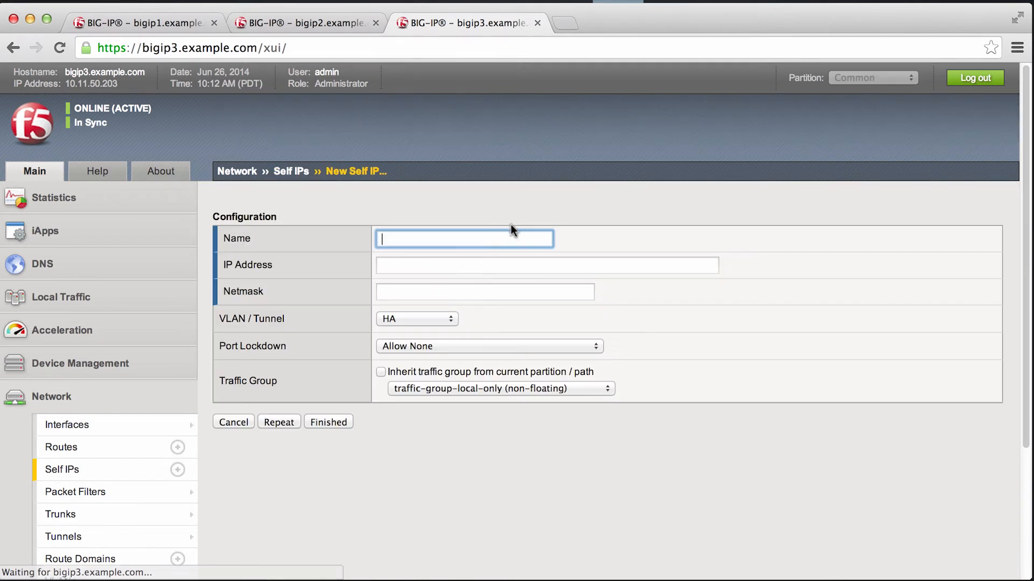
Step: Set the self IP's name and IP address to 10.13.50.198 and its netmask to 255.255.0.0
click(427, 233)
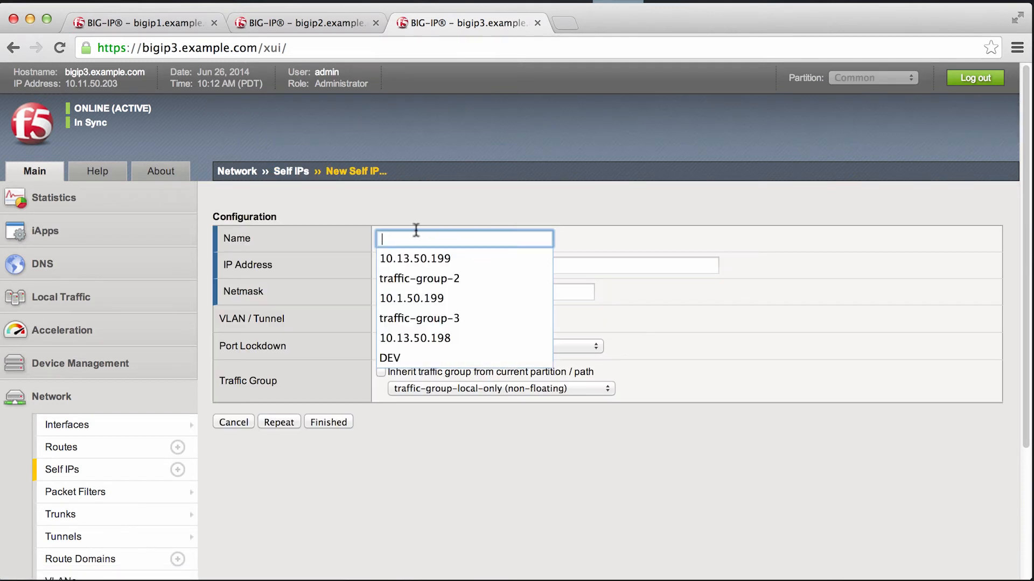
click(419, 258)
key(BackSpace)
text(8)
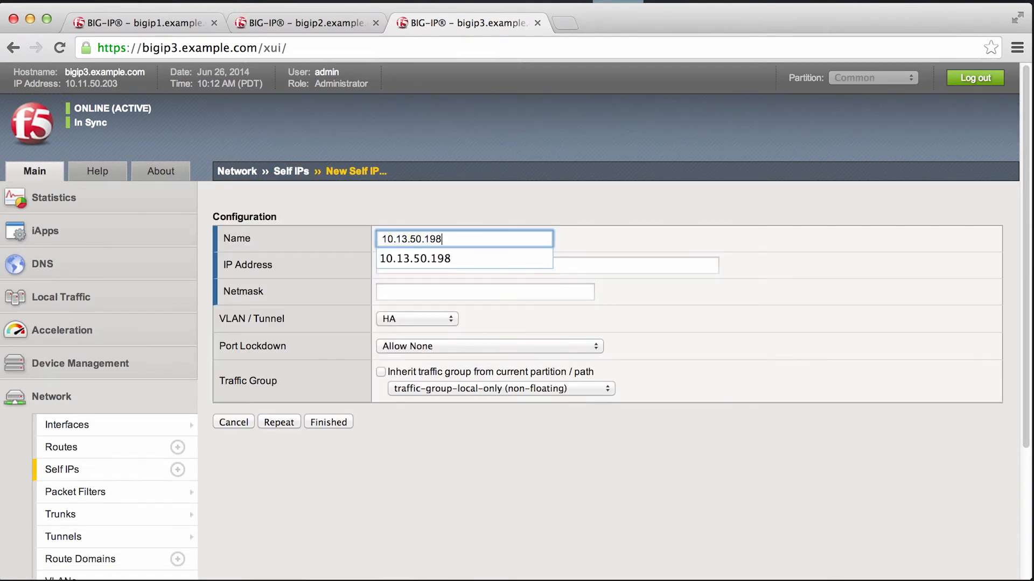
click(616, 218)
text(1)
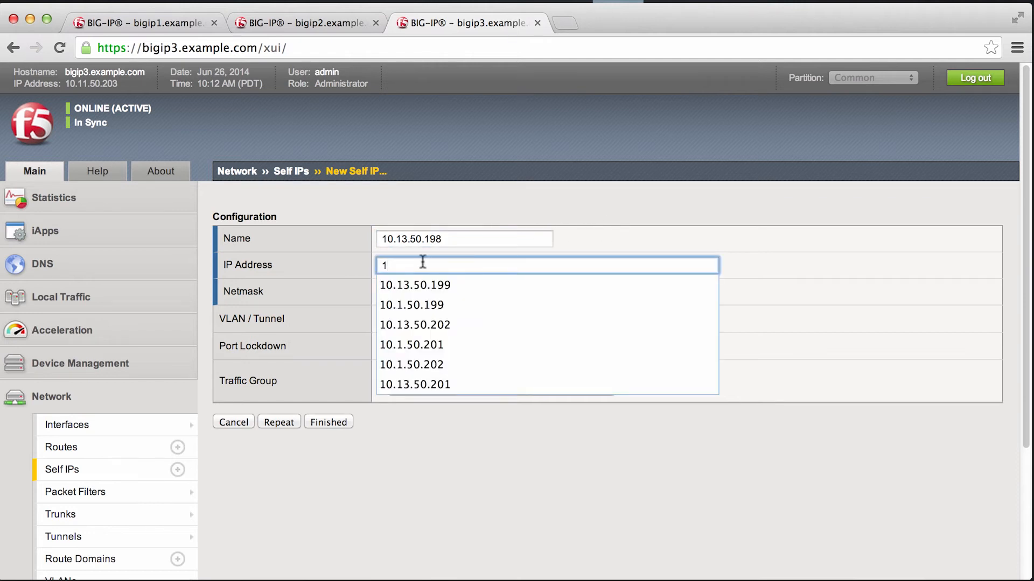
text(3.50.198)
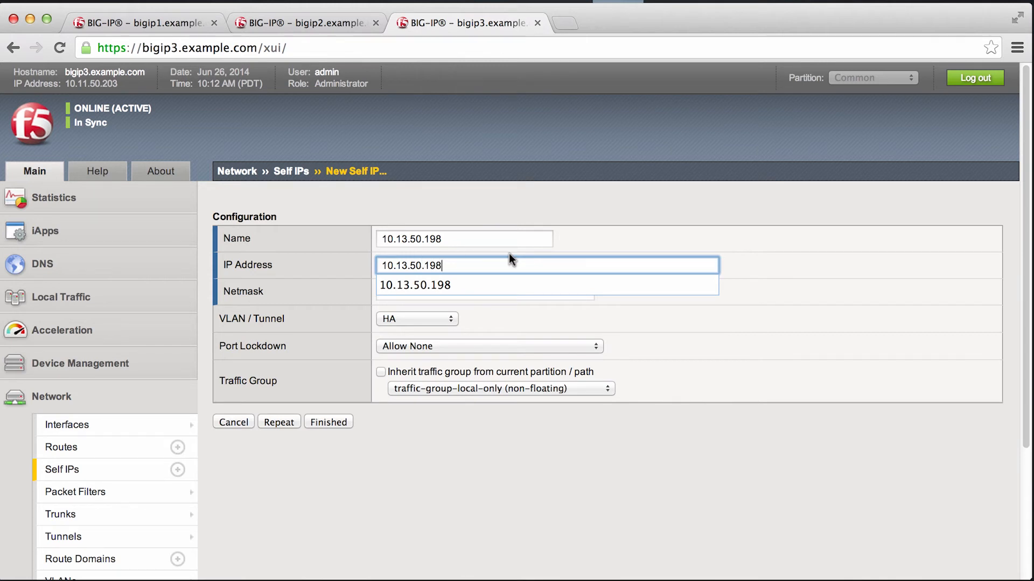
click(518, 288)
click(420, 293)
text(255.255.0.0)
click(422, 312)
Step: Assign the self IP to the internal VLAN and the floating traffic-group-3, and finish creating it
click(428, 316)
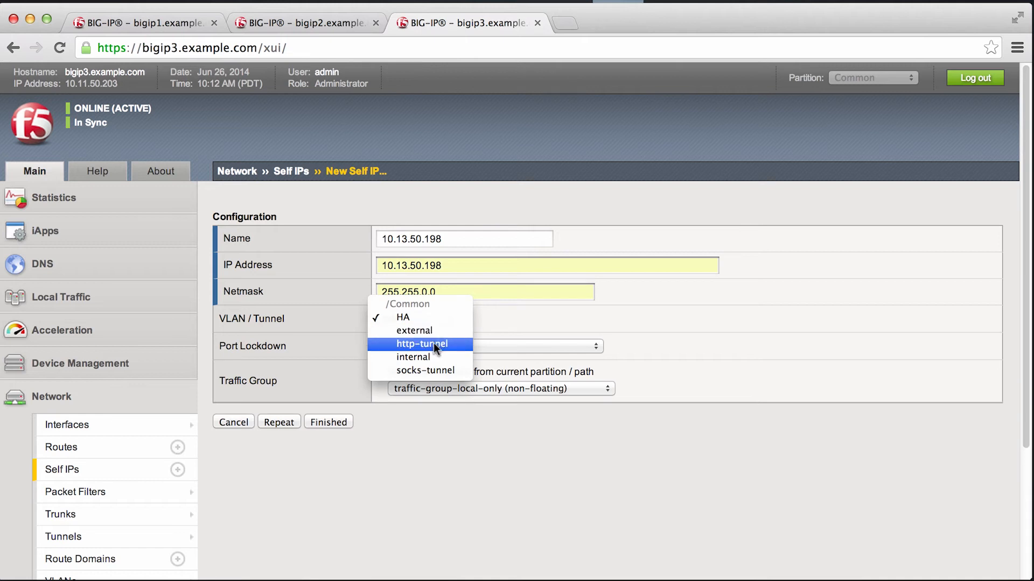
click(431, 356)
click(477, 390)
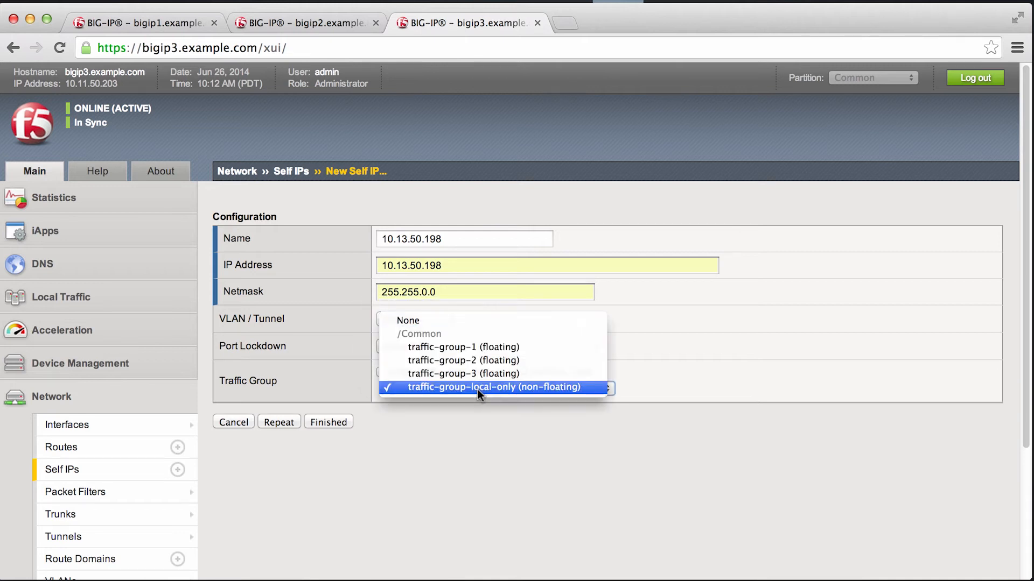
click(498, 373)
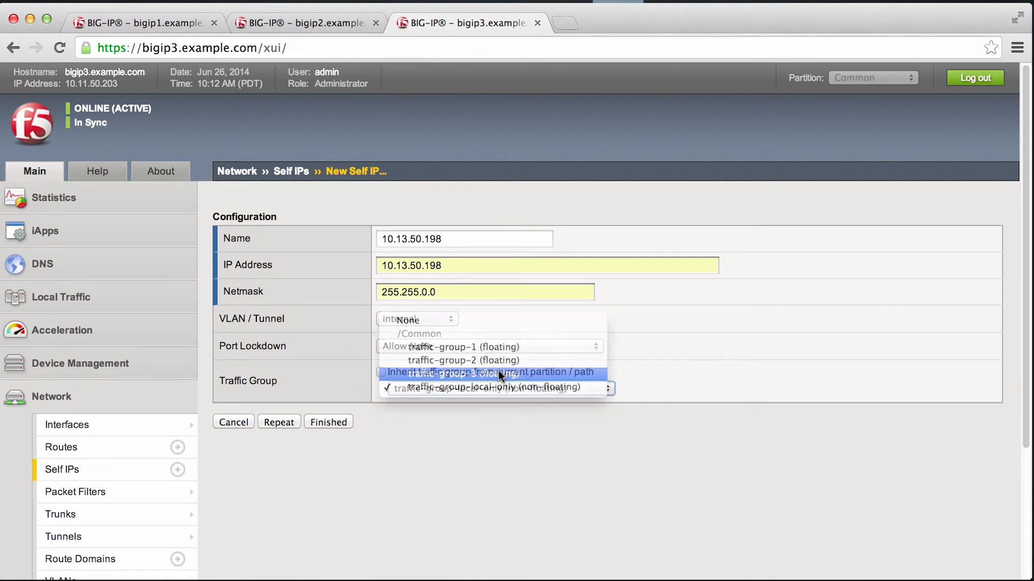
click(334, 422)
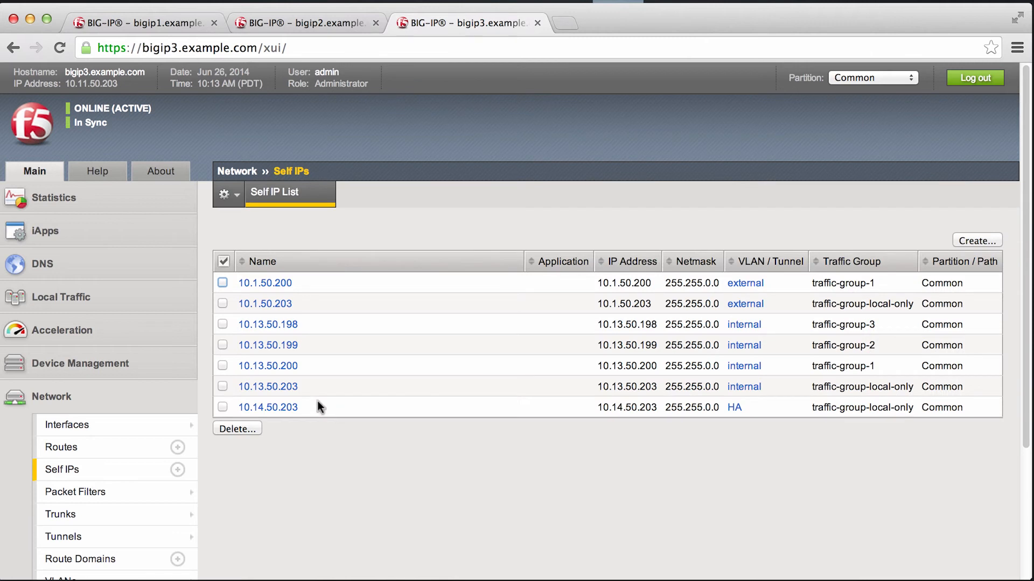
Step: Stop virtual address 10.1.50.101 from inheriting its traffic group, assign it to traffic-group-3 (floating), and apply the update
click(80, 296)
mouse_move(115, 353)
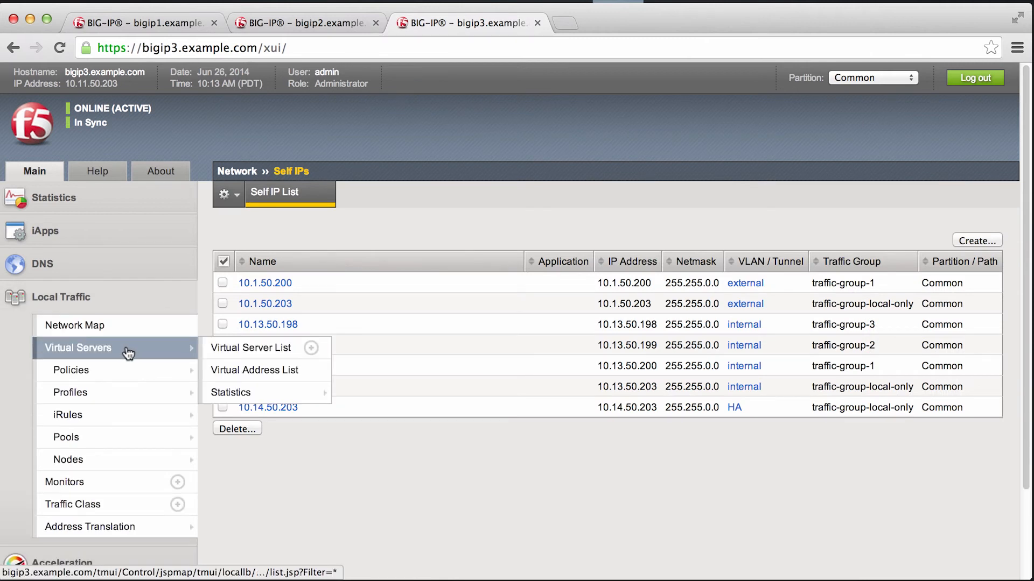
click(253, 371)
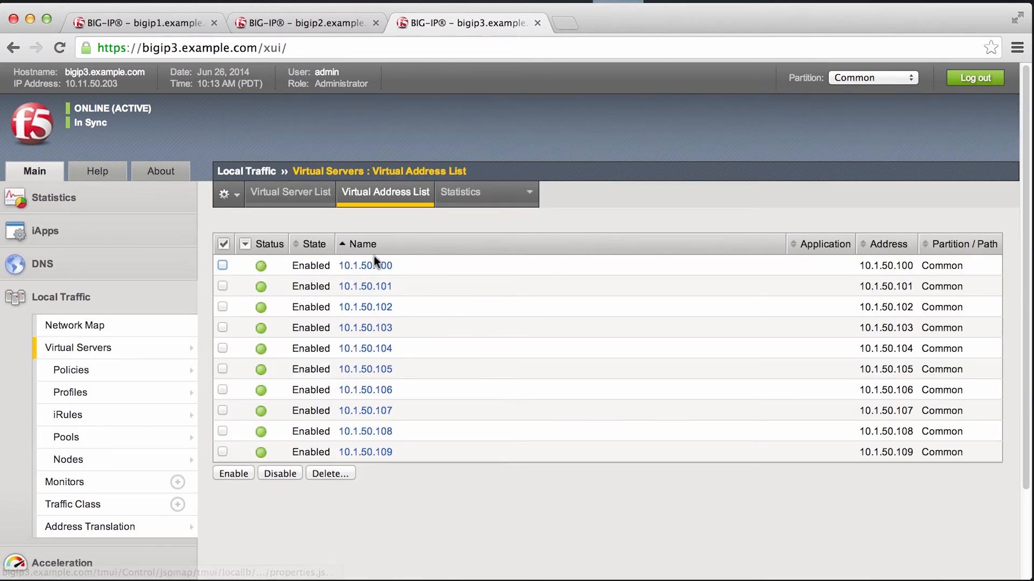
click(382, 289)
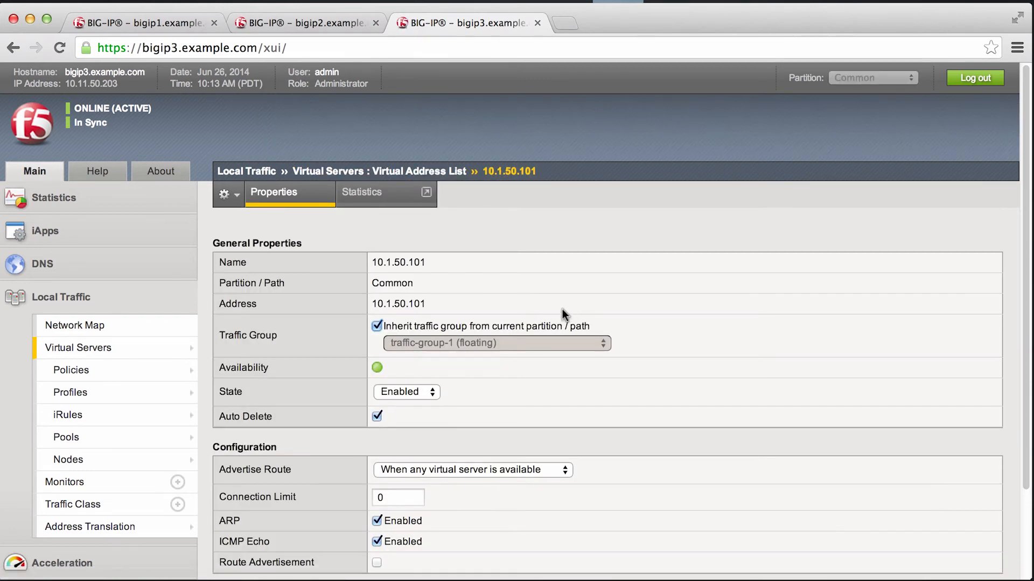
click(376, 326)
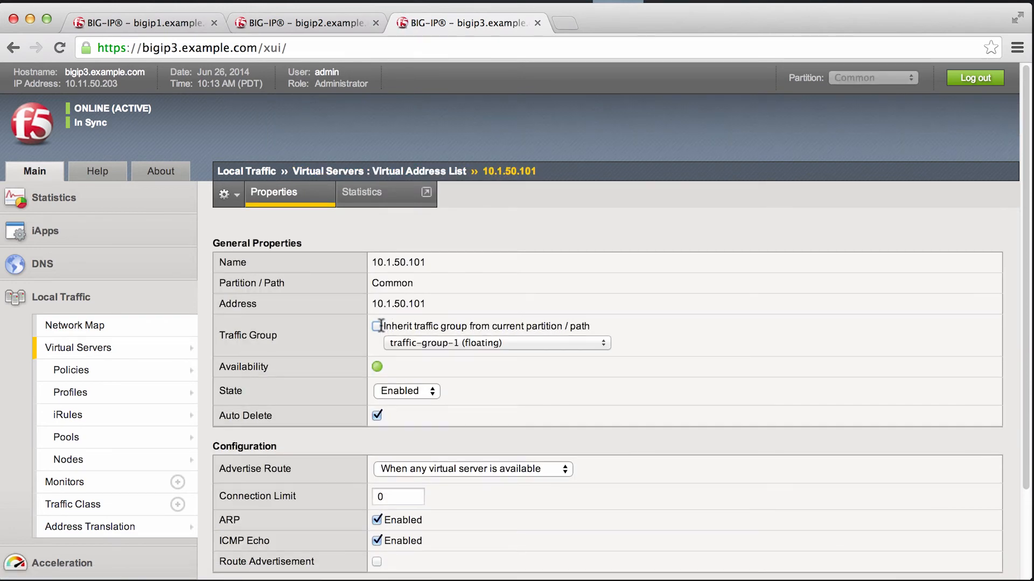
click(470, 344)
click(495, 367)
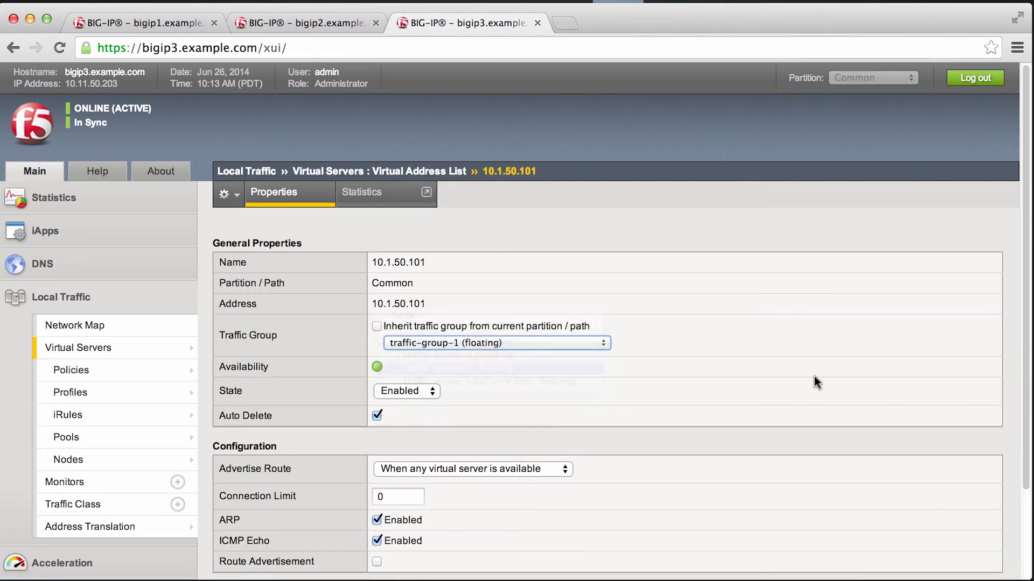
scroll(602, 419, down, 3)
click(249, 489)
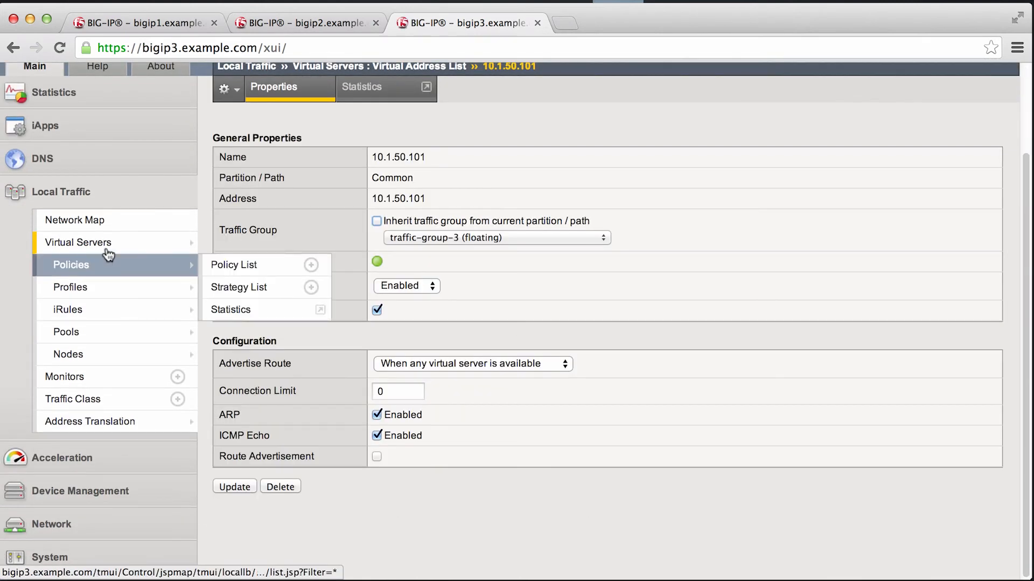
Step: Check which virtual servers in the virtual server list use the destination 10.1.50.101
click(106, 248)
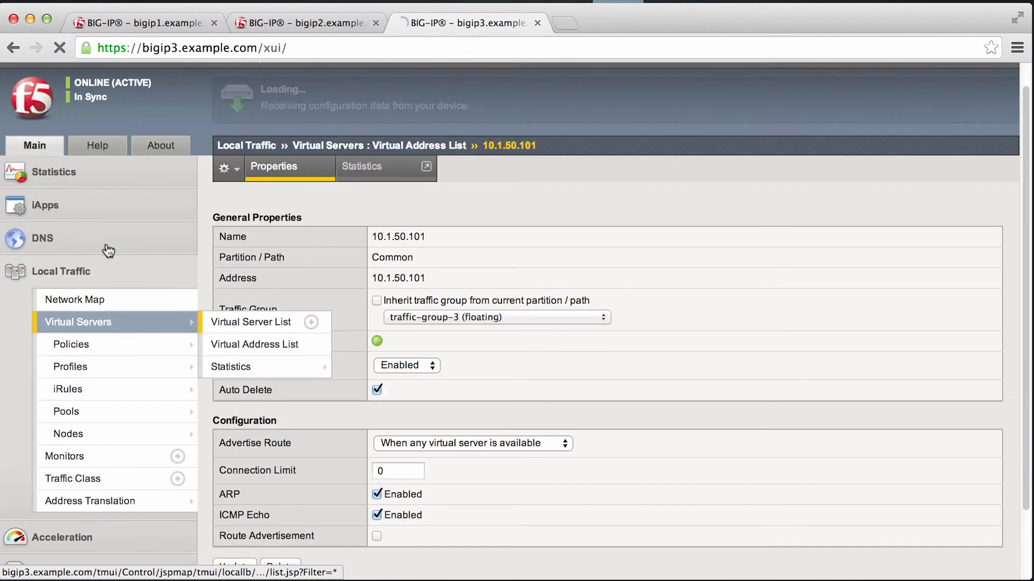
scroll(553, 338, down, 5)
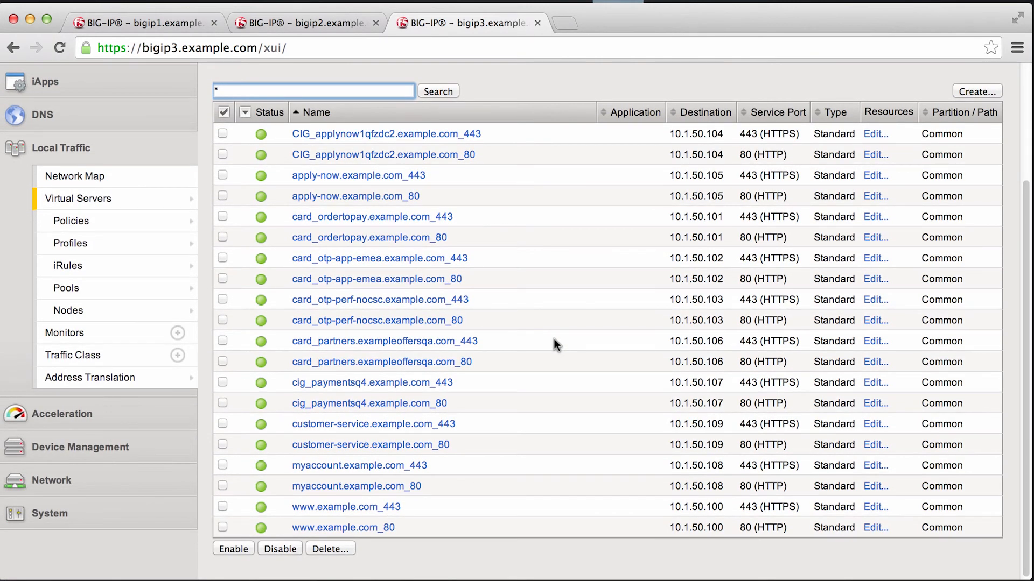
click(447, 237)
drag(452, 237, 302, 222)
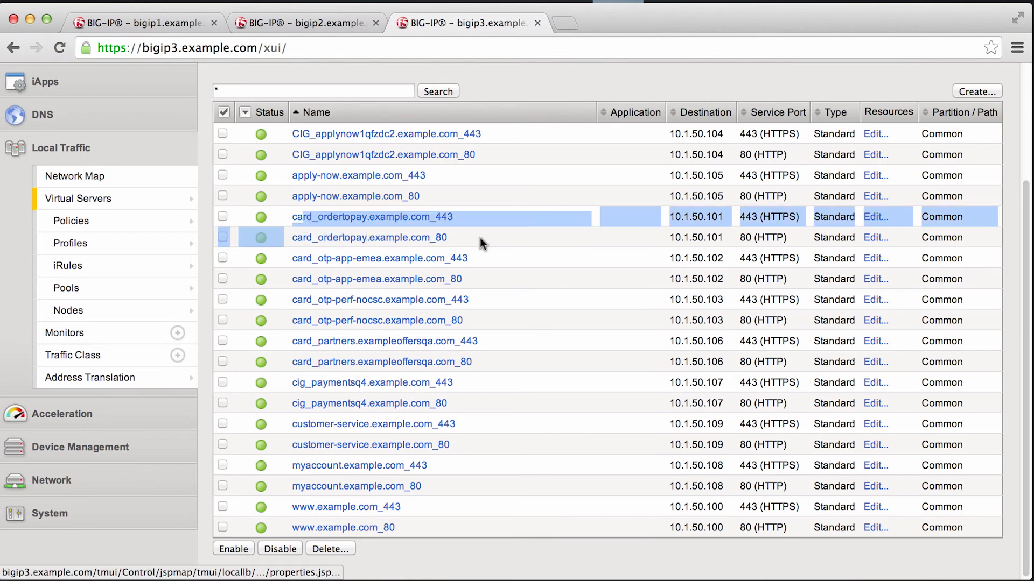
drag(726, 239, 671, 218)
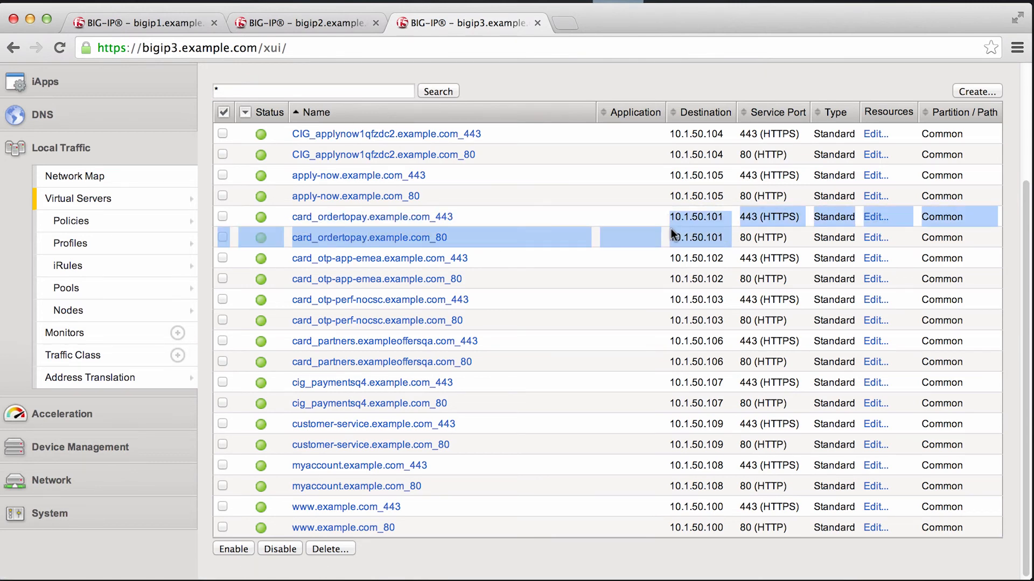
scroll(670, 293, up, 3)
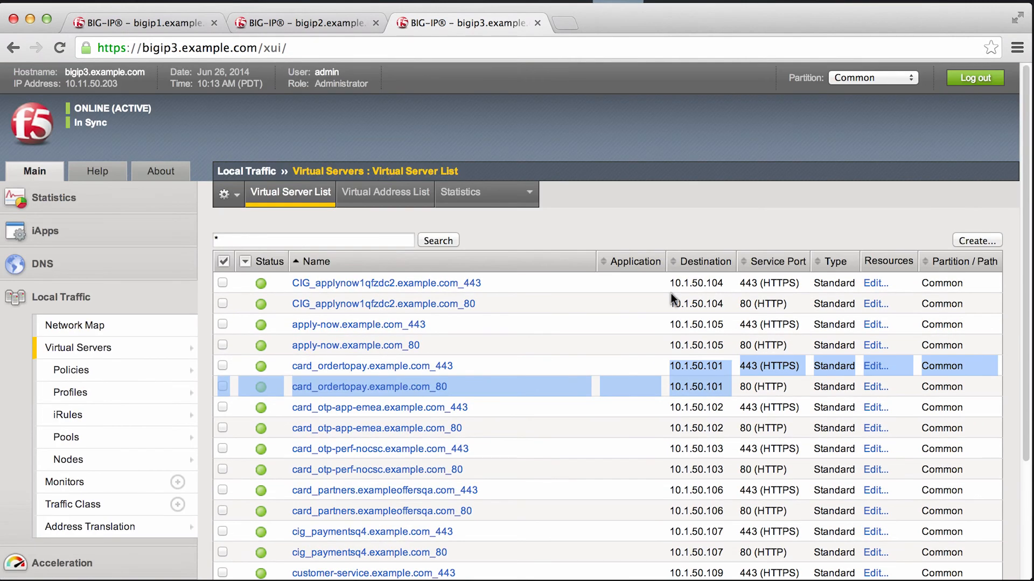
Step: Open the traffic group list in Device Management and check the active device of traffic-group-1, traffic-group-2 and traffic-group-3
scroll(188, 409, down, 3)
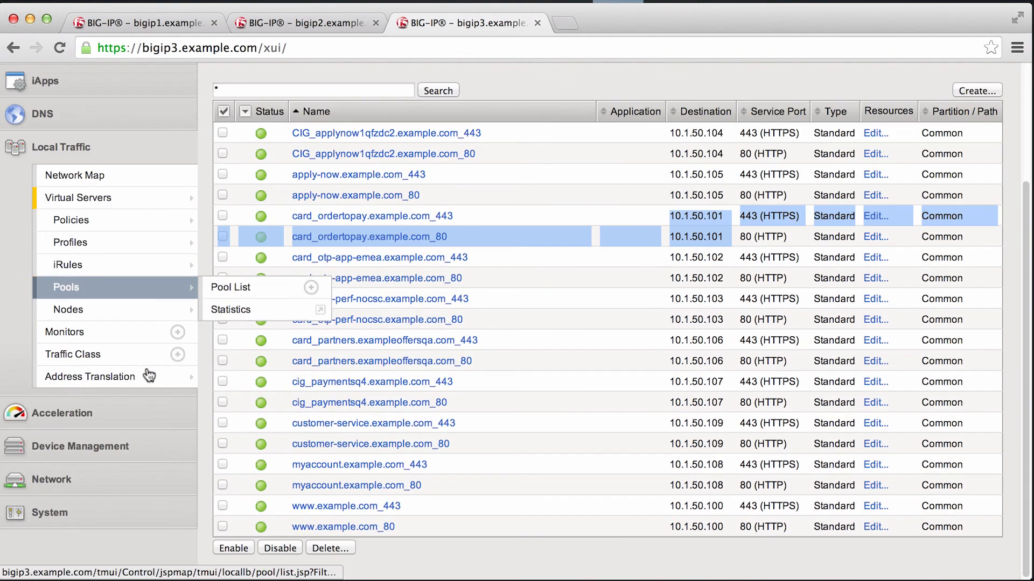
click(106, 449)
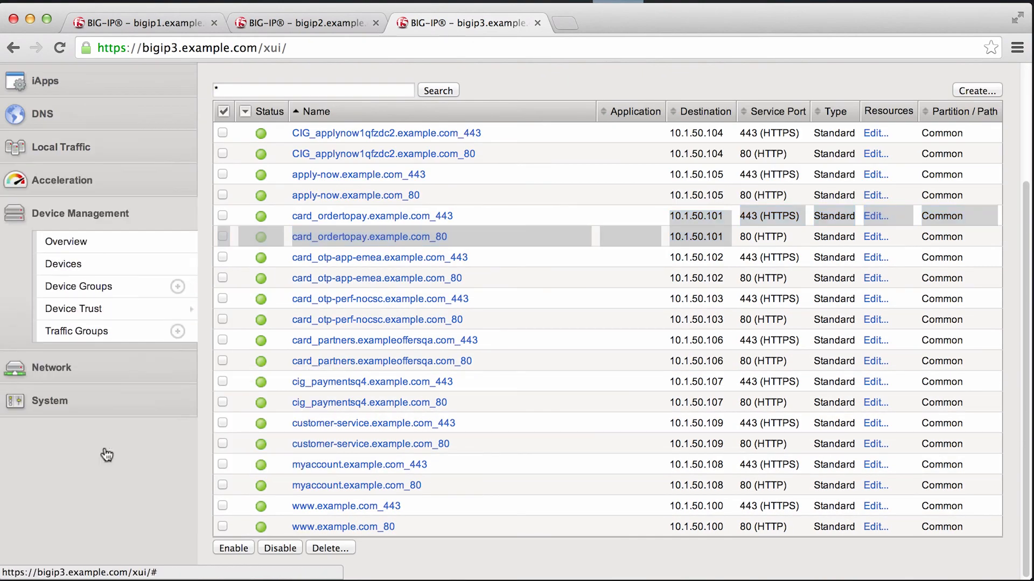
click(96, 329)
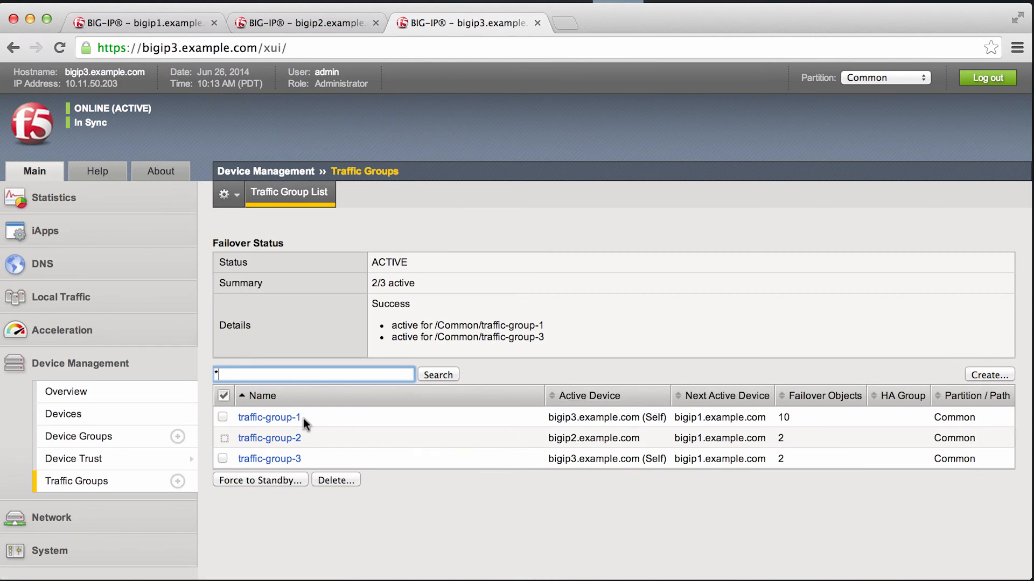
drag(312, 418, 336, 409)
click(315, 455)
drag(548, 459, 688, 466)
mouse_move(379, 444)
mouse_down()
mouse_move(285, 439)
mouse_move(557, 439)
mouse_move(538, 436)
mouse_up()
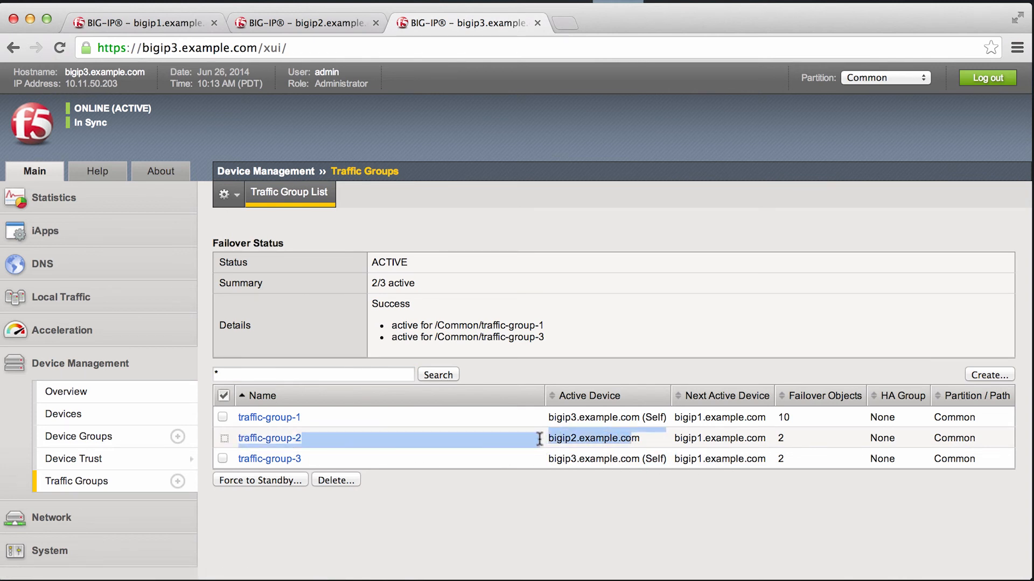
click(517, 441)
Step: Force traffic-group-1 to standby with bigip1.example.com as the target device
click(222, 417)
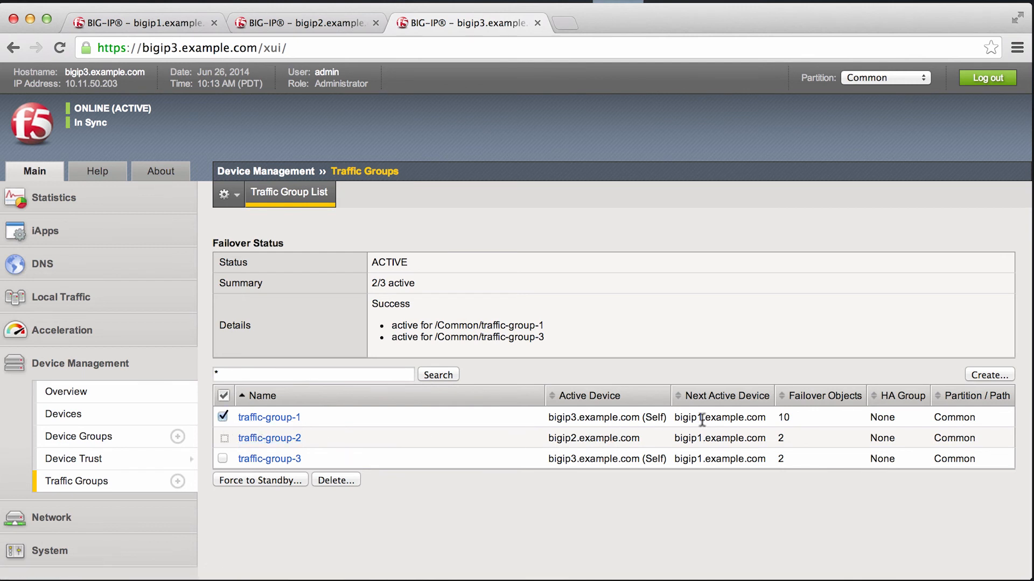
drag(751, 418, 731, 418)
click(240, 482)
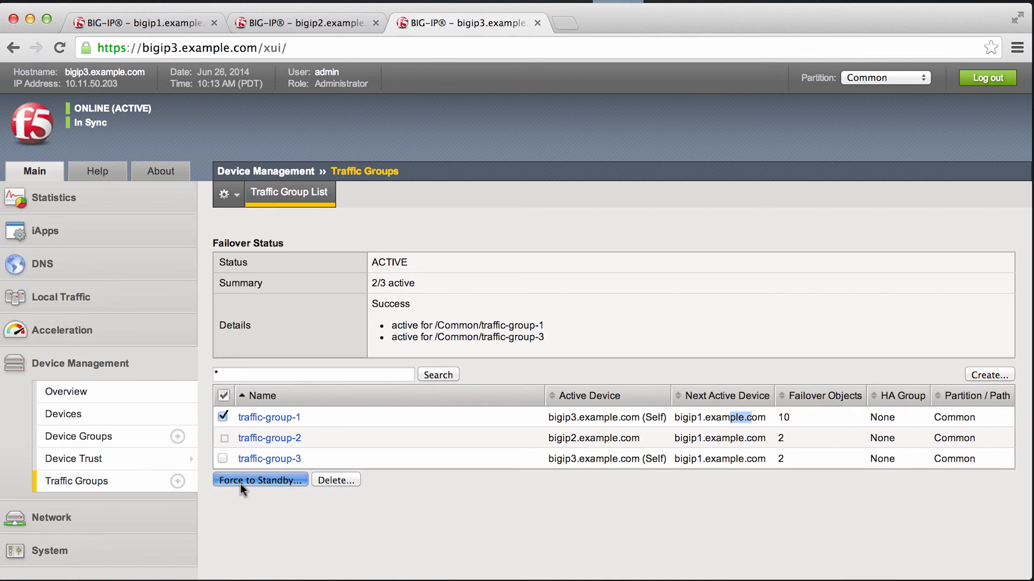
click(456, 234)
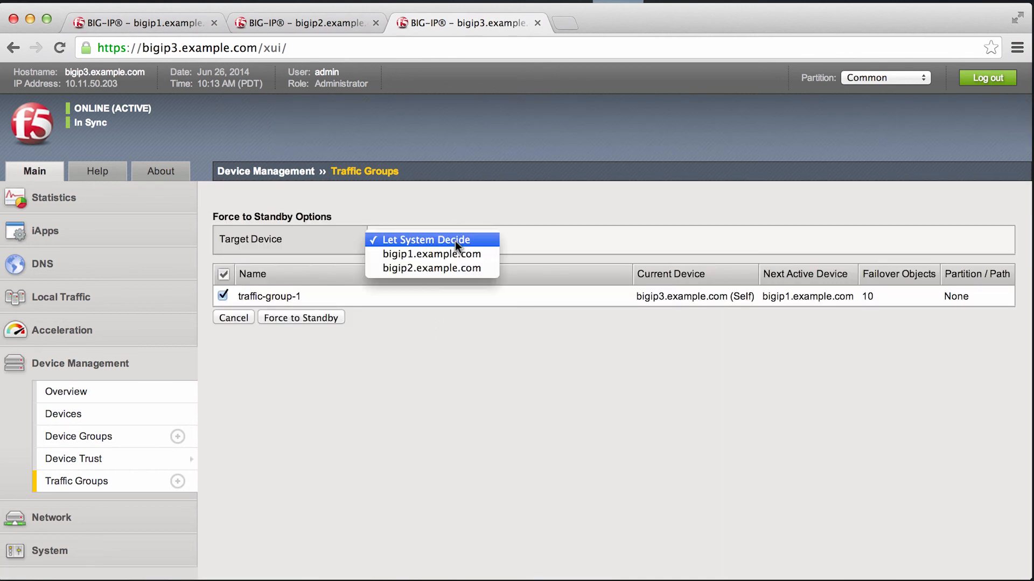
click(454, 257)
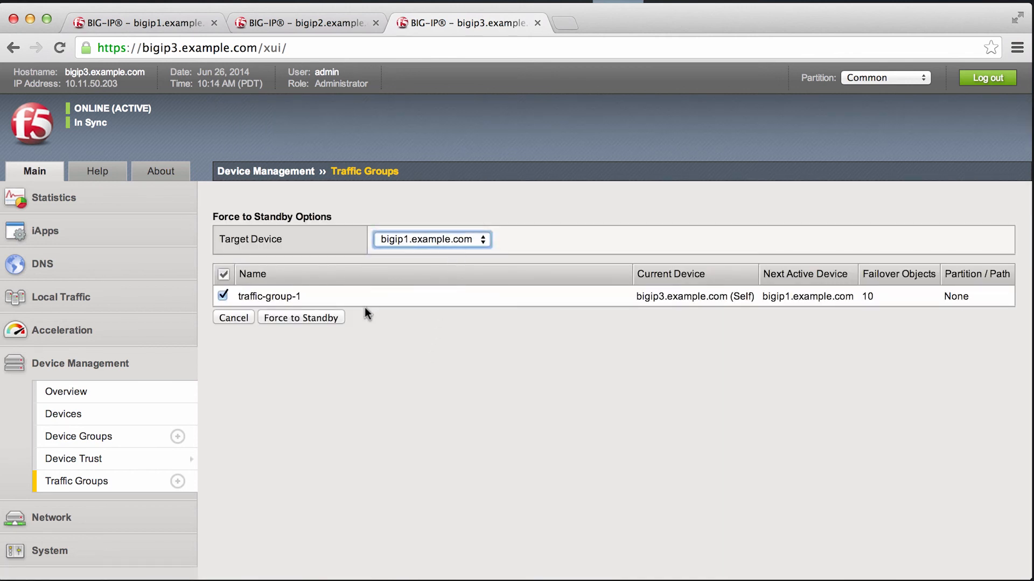
click(313, 316)
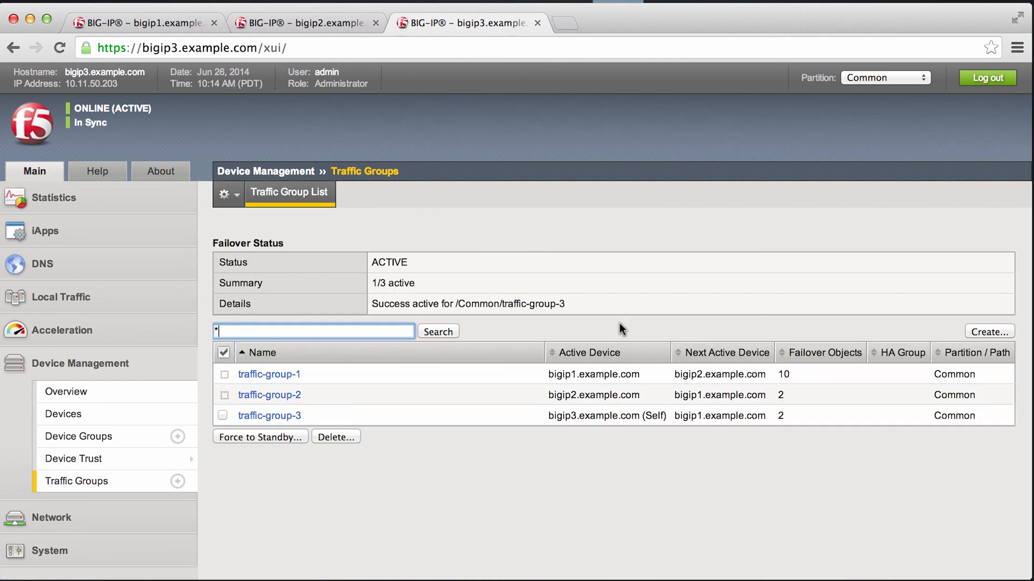
Step: Review the active and next active device of each traffic group, and check the bigip2 and bigip1 consoles before returning to bigip3
drag(621, 389, 617, 441)
click(633, 451)
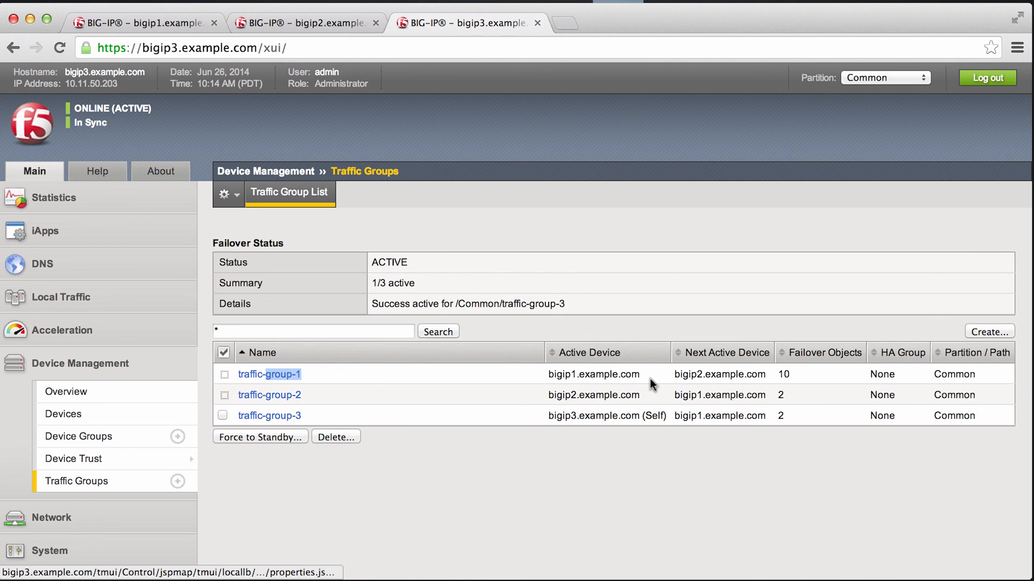
drag(643, 374, 553, 373)
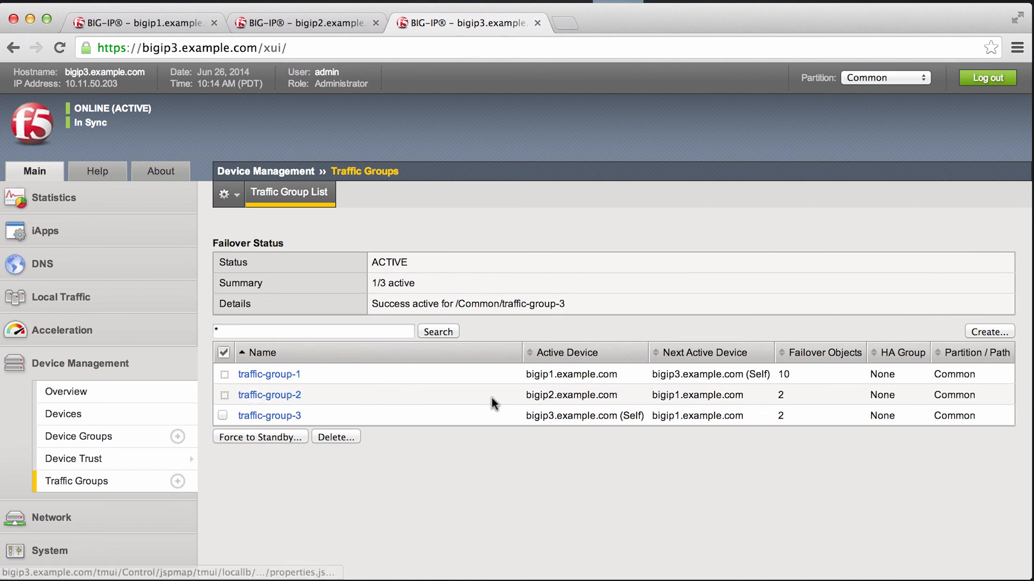
drag(628, 398, 532, 397)
click(338, 418)
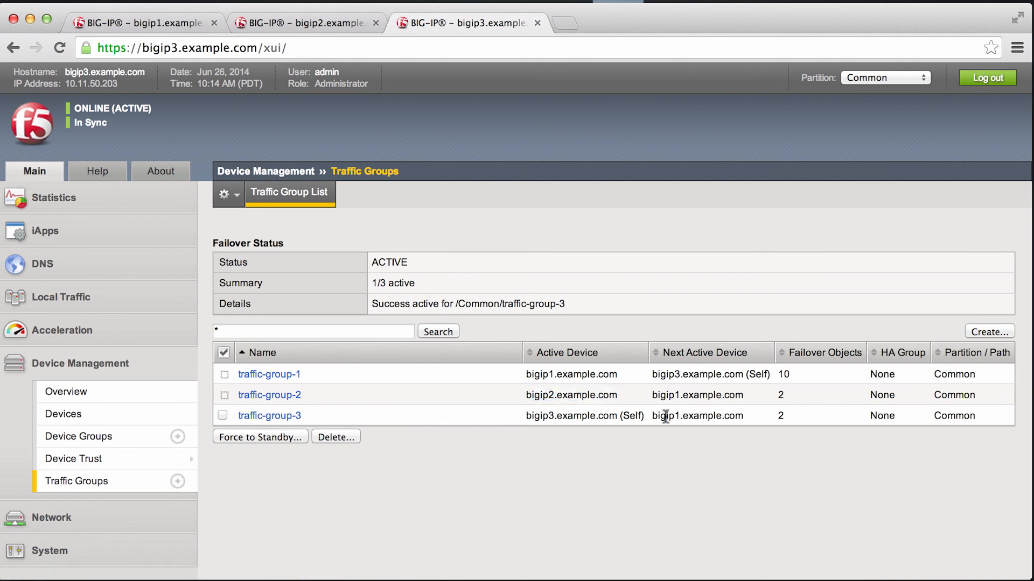
drag(667, 417, 526, 418)
click(329, 21)
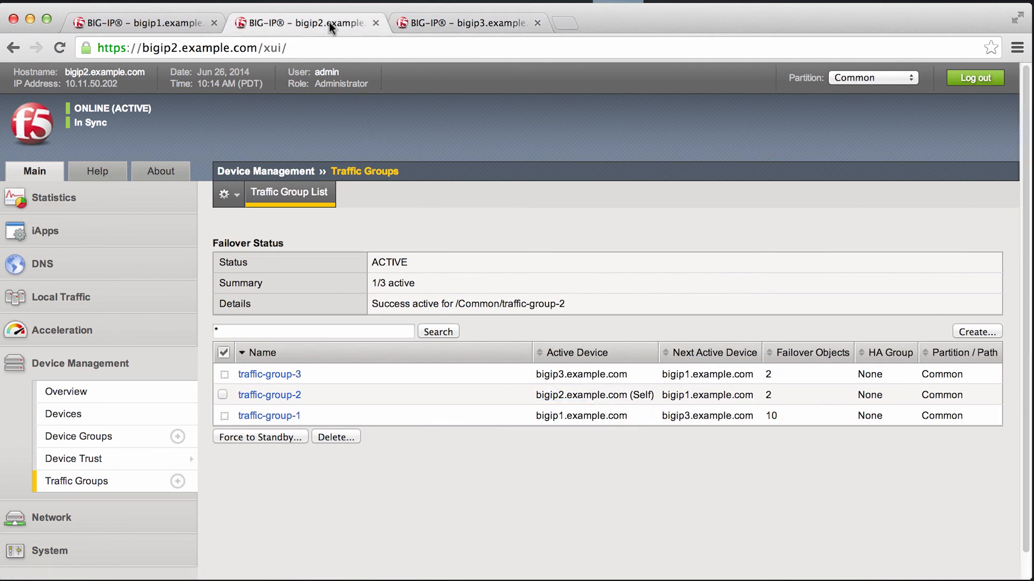
click(178, 24)
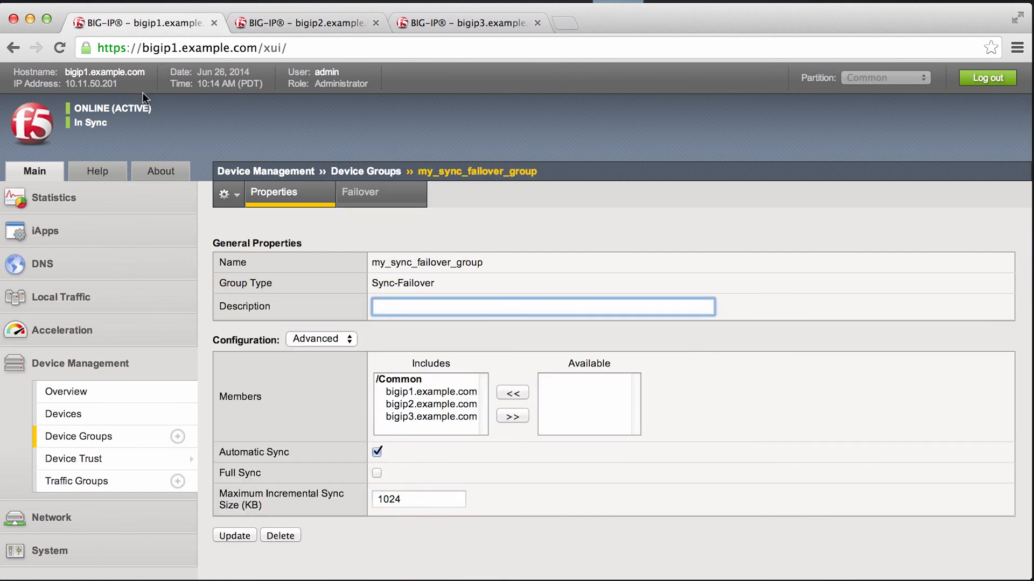
click(344, 22)
click(440, 22)
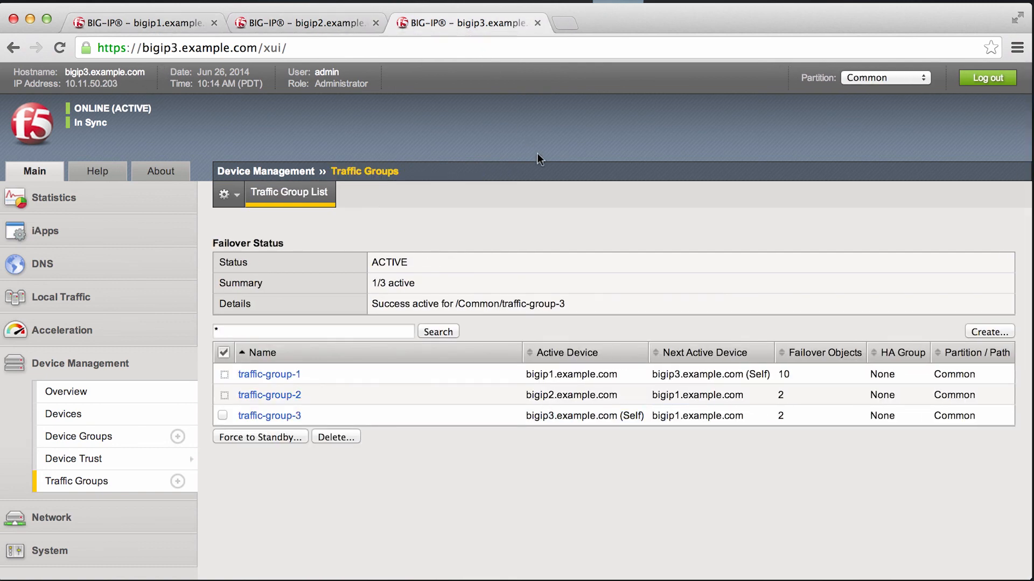